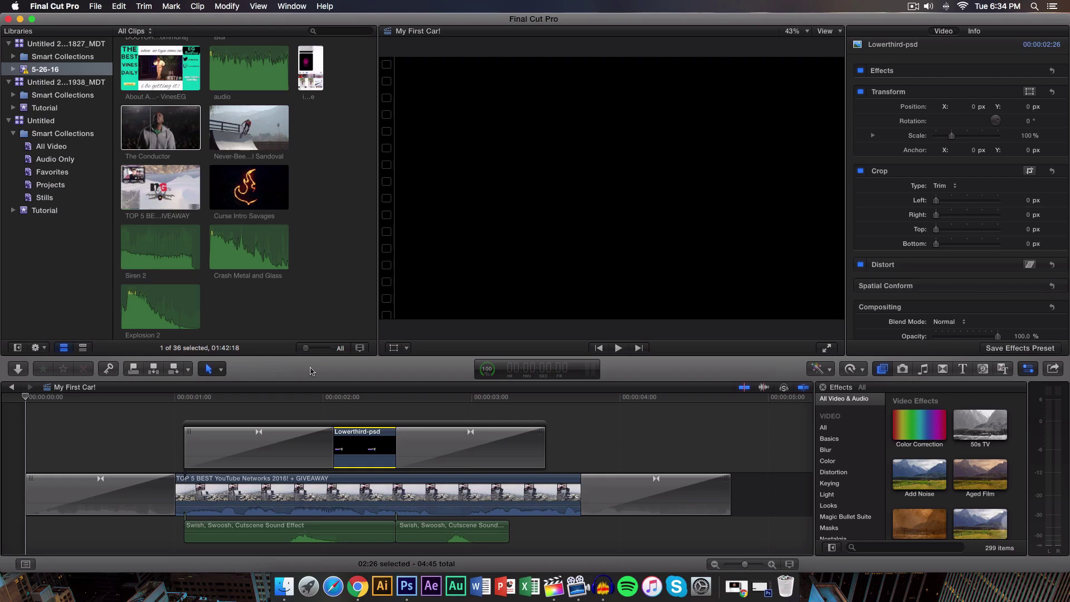
Step: Play the project from about 1:08 to preview the lower-third, then park the playhead near 1:15
{"action": "left_click_drag", "start_coordinate": [224, 396], "coordinate": [184, 400]}
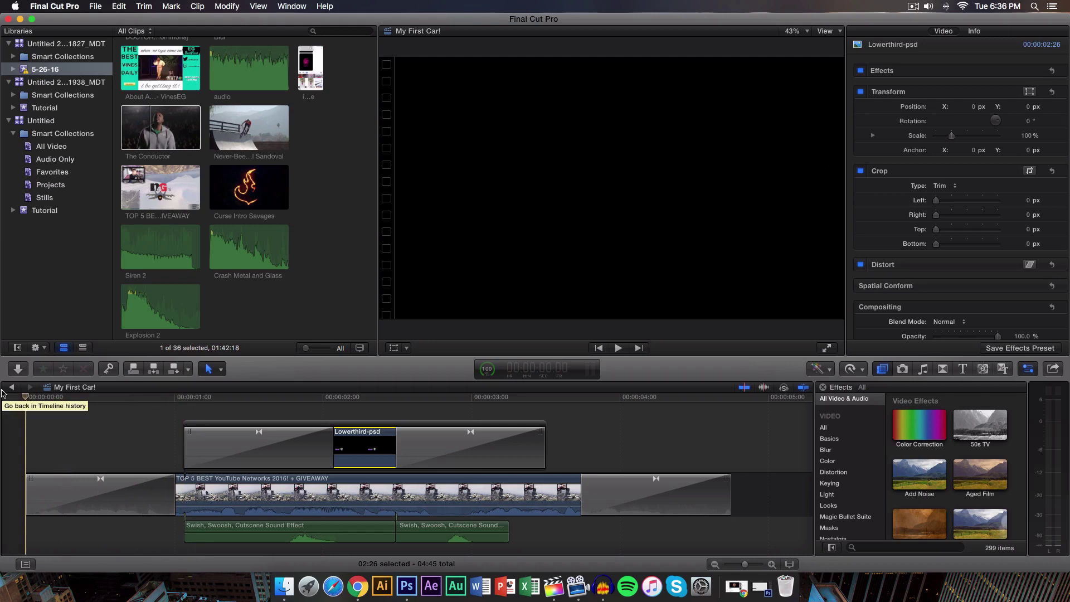
{"action": "left_click", "coordinate": [270, 396]}
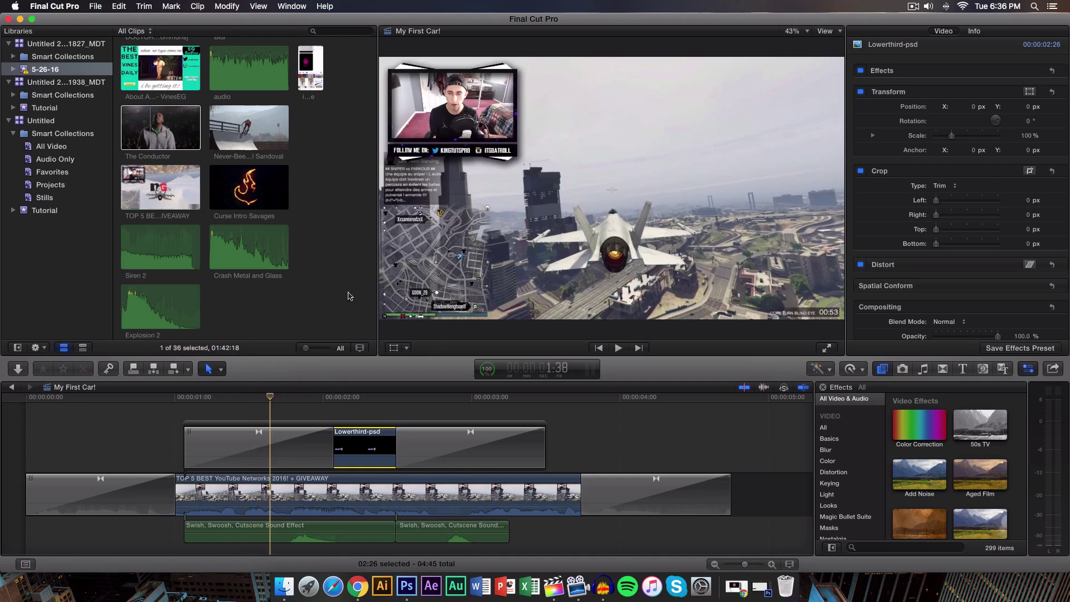
{"action": "left_click", "coordinate": [194, 396]}
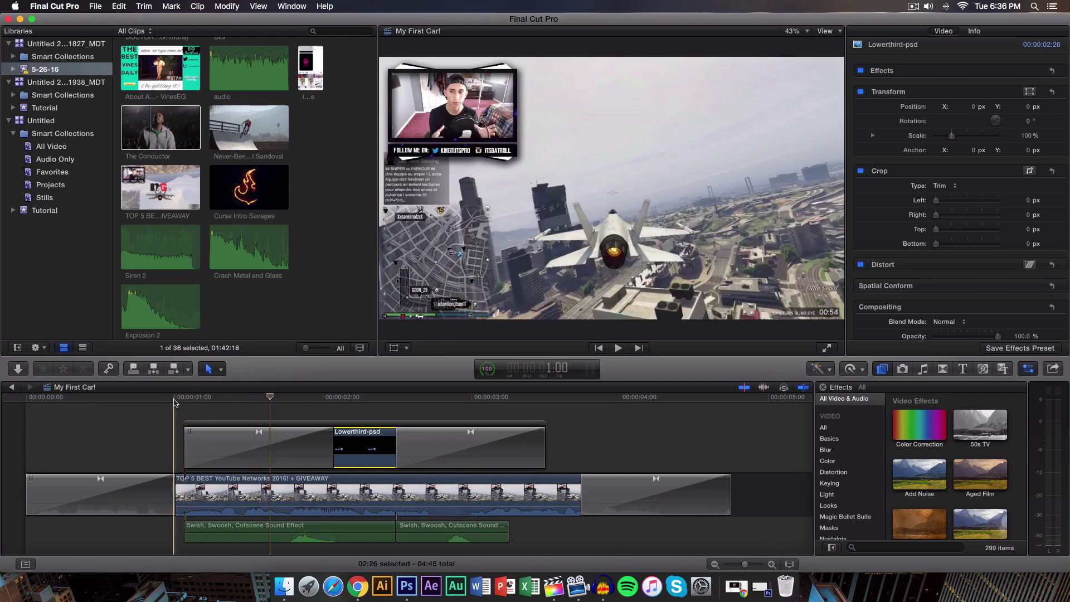
{"action": "key", "text": "space"}
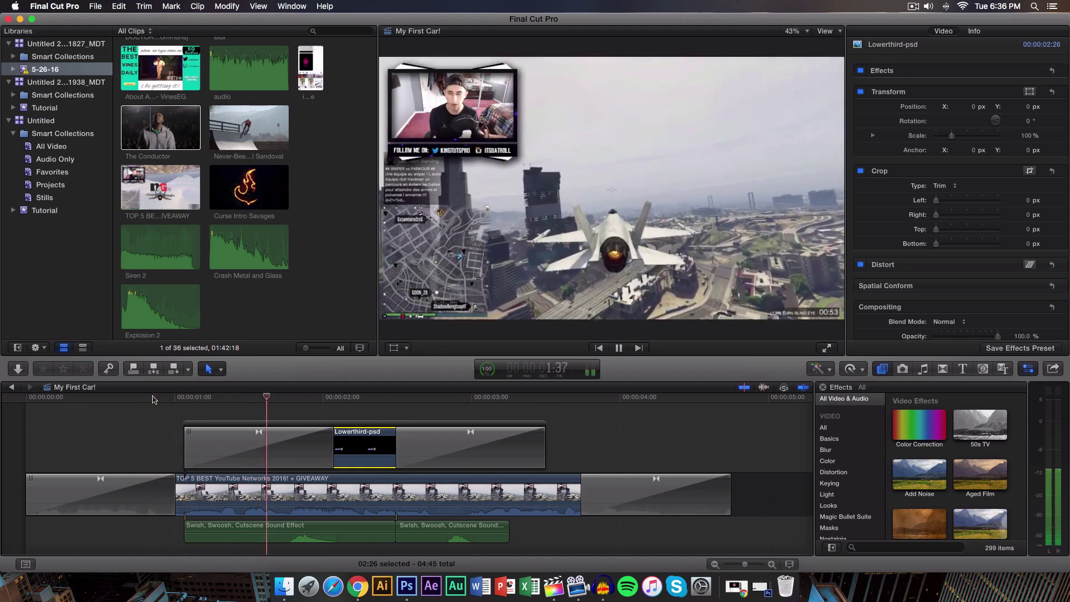
{"action": "key", "text": "space"}
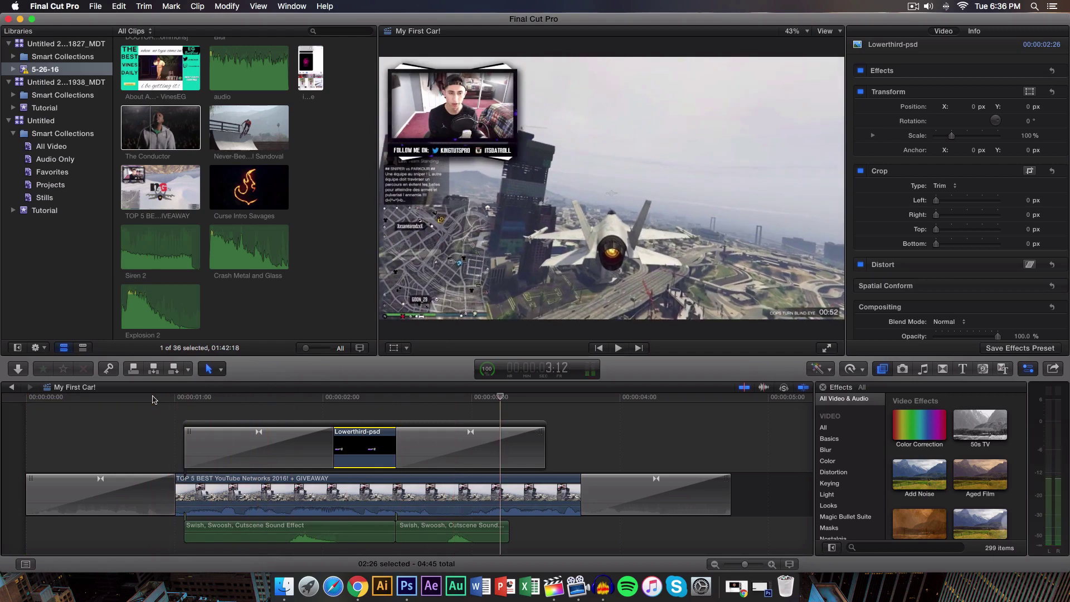
{"action": "left_click_drag", "start_coordinate": [154, 398], "coordinate": [214, 398]}
{"action": "left_click", "coordinate": [406, 586]}
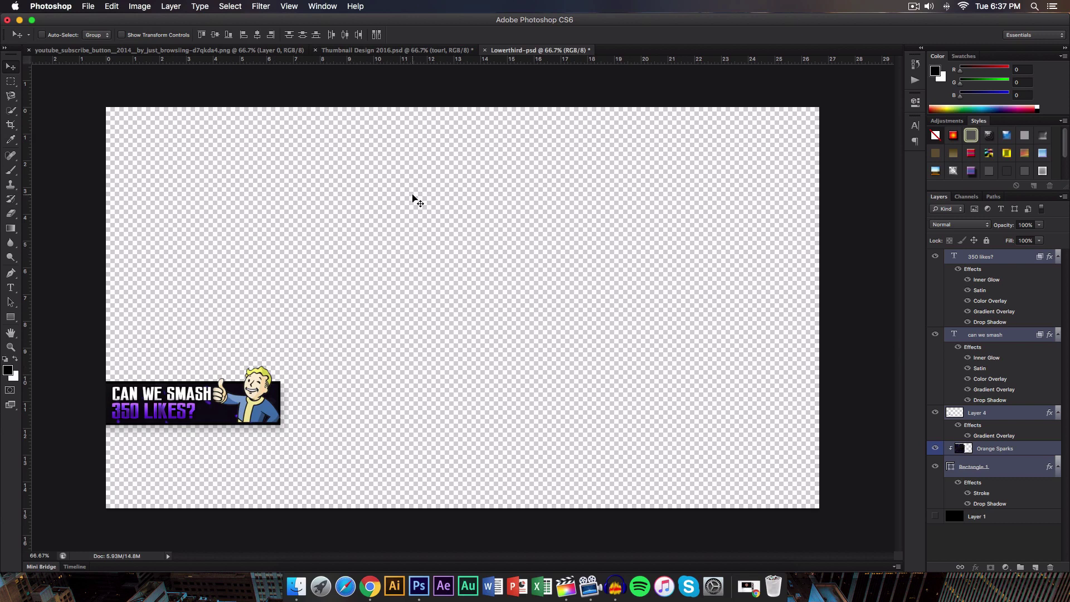
{"action": "left_click", "coordinate": [87, 6]}
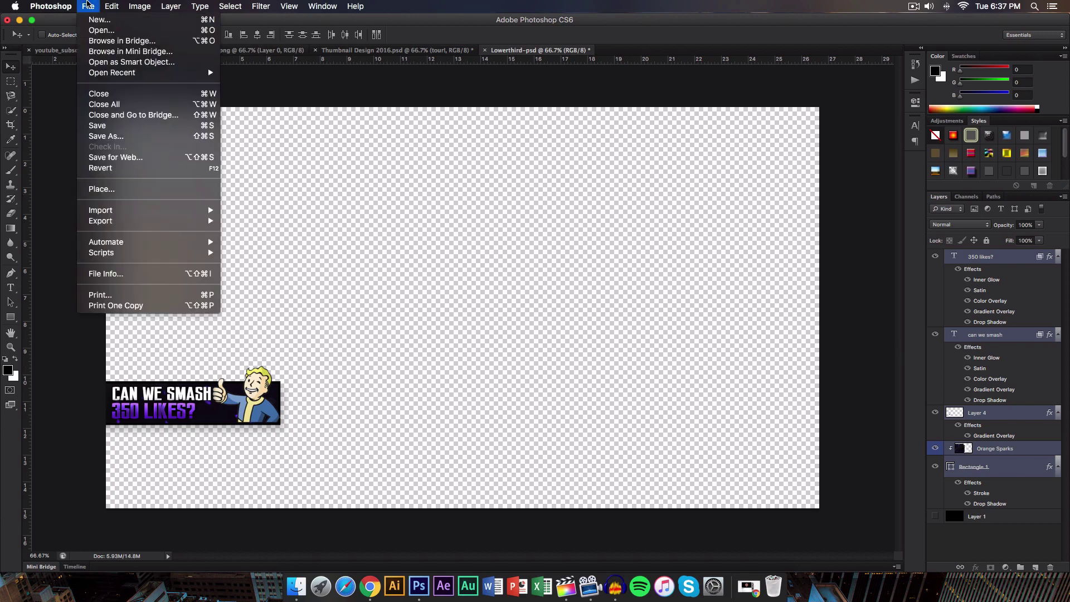
{"action": "left_click", "coordinate": [151, 157]}
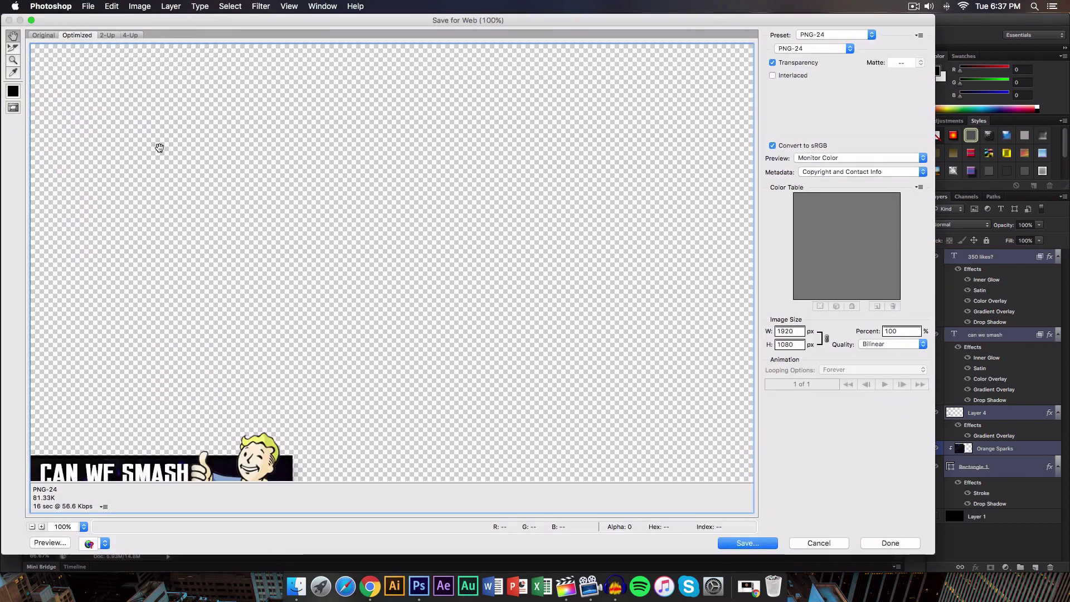
{"action": "left_click", "coordinate": [160, 148], "text": "alt"}
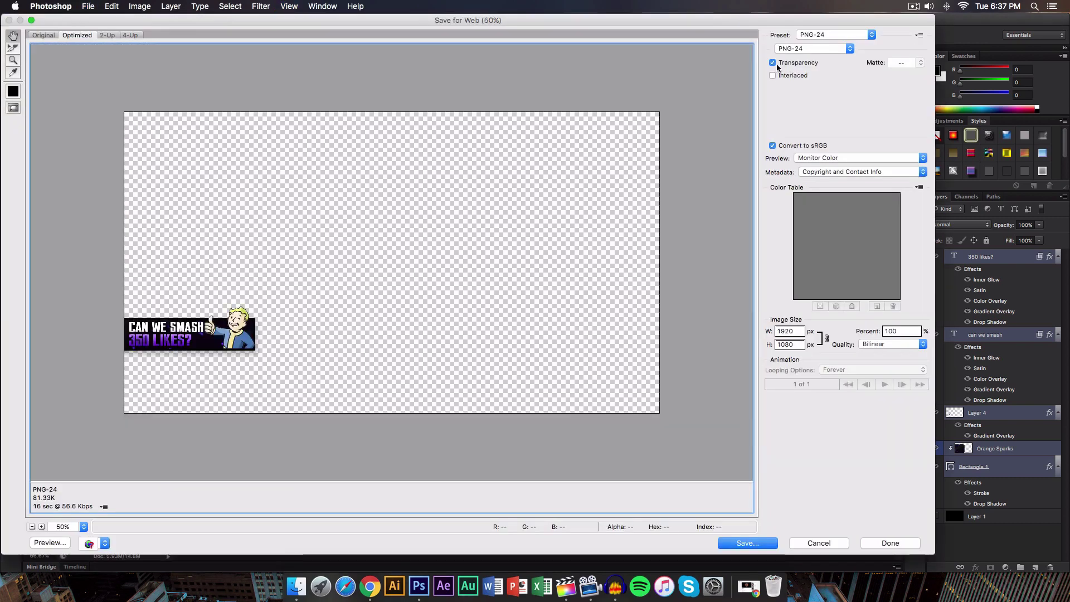
{"action": "left_click", "coordinate": [810, 50]}
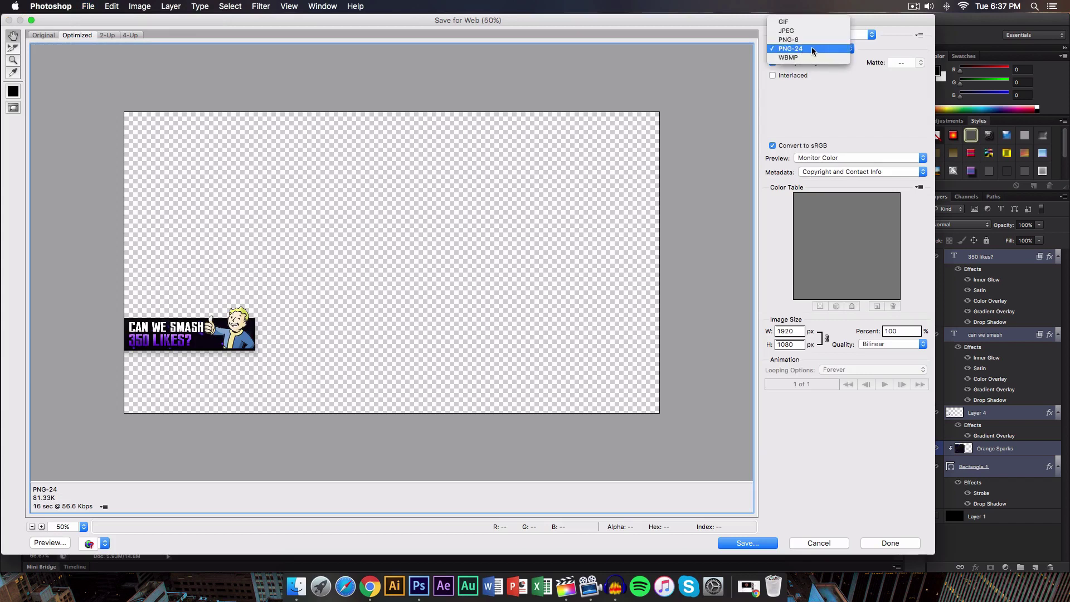
{"action": "left_click", "coordinate": [898, 48]}
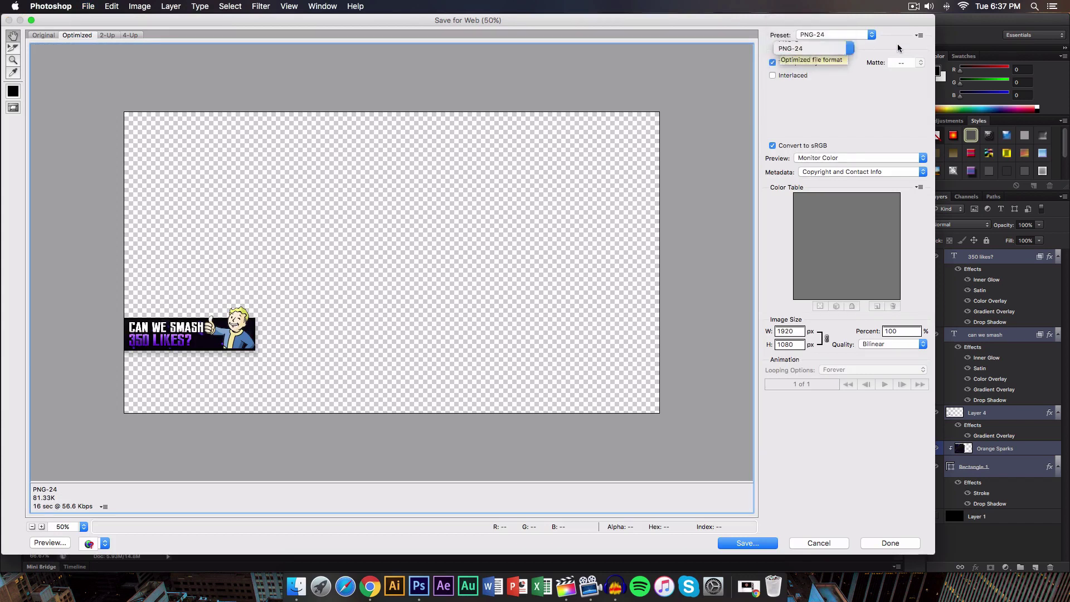
{"action": "left_click", "coordinate": [828, 48]}
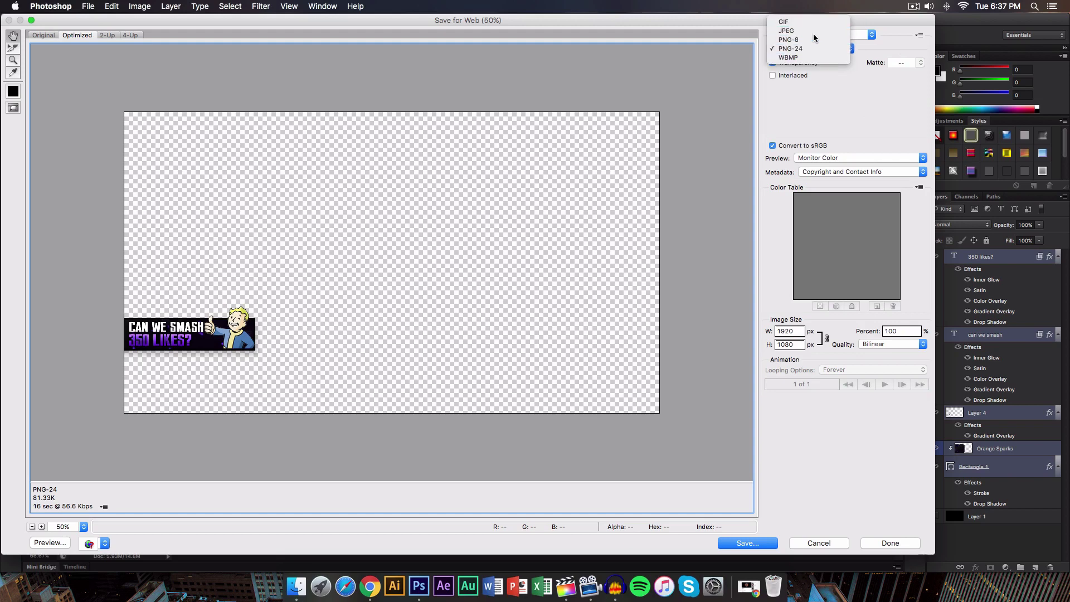
{"action": "left_click", "coordinate": [809, 31]}
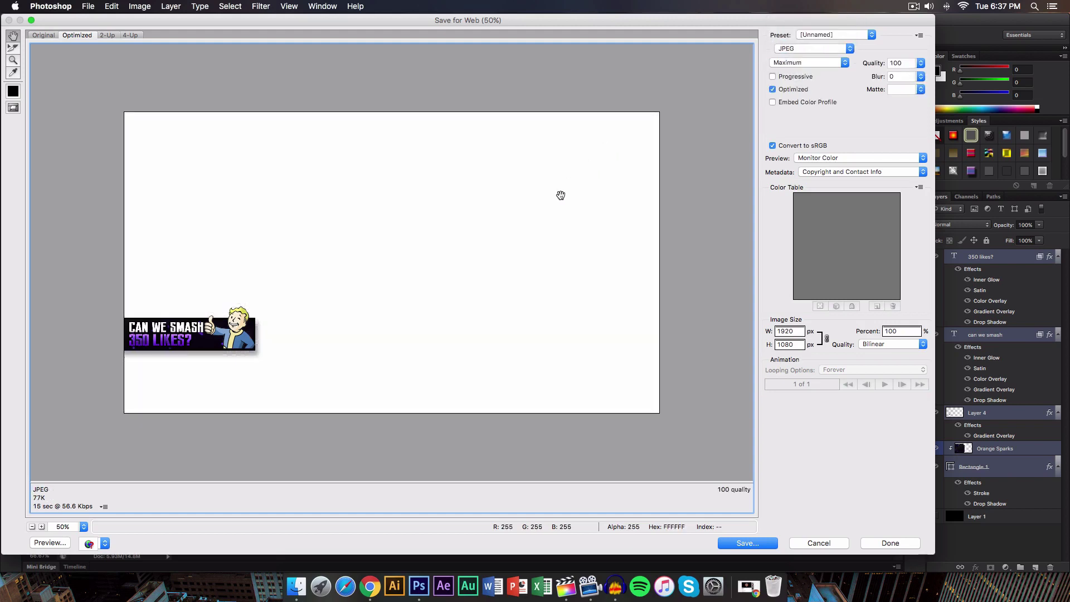
{"action": "left_click", "coordinate": [829, 49]}
{"action": "left_click", "coordinate": [790, 66]}
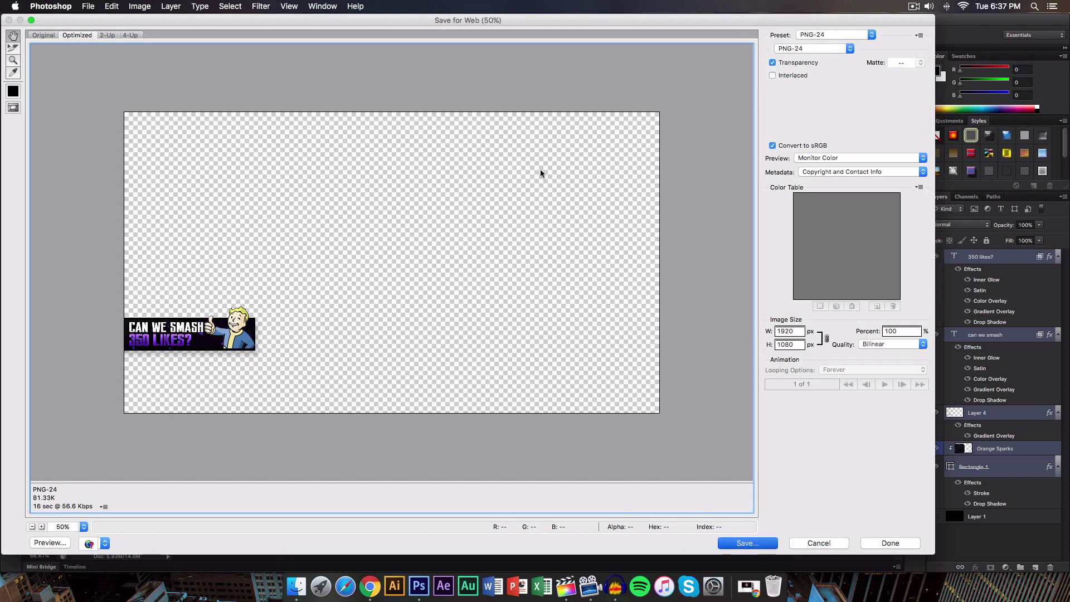
{"action": "key", "text": "Return"}
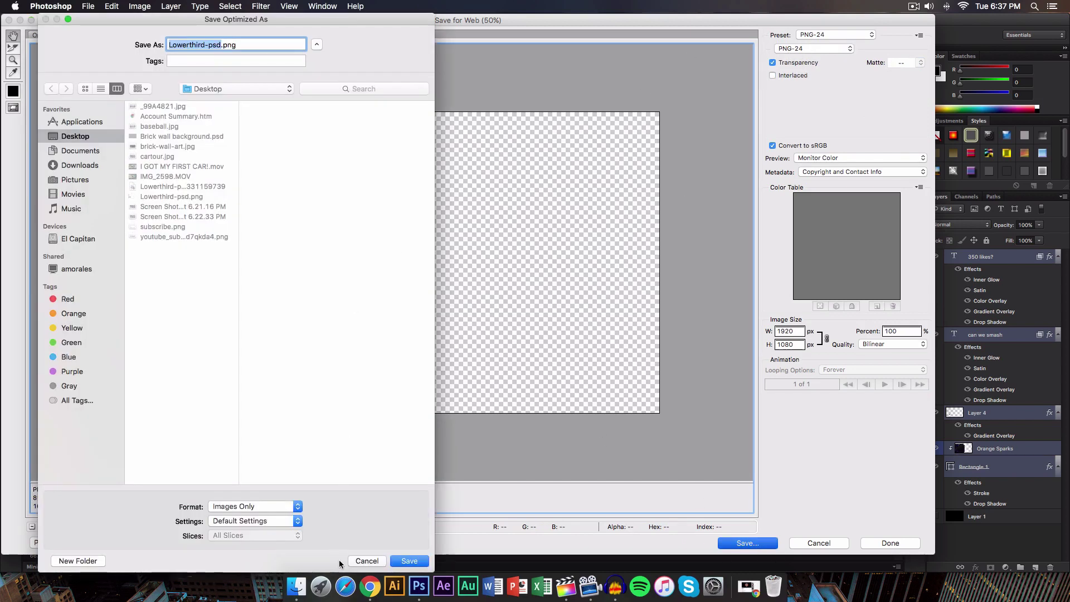
{"action": "left_click", "coordinate": [364, 561]}
{"action": "left_click", "coordinate": [819, 543]}
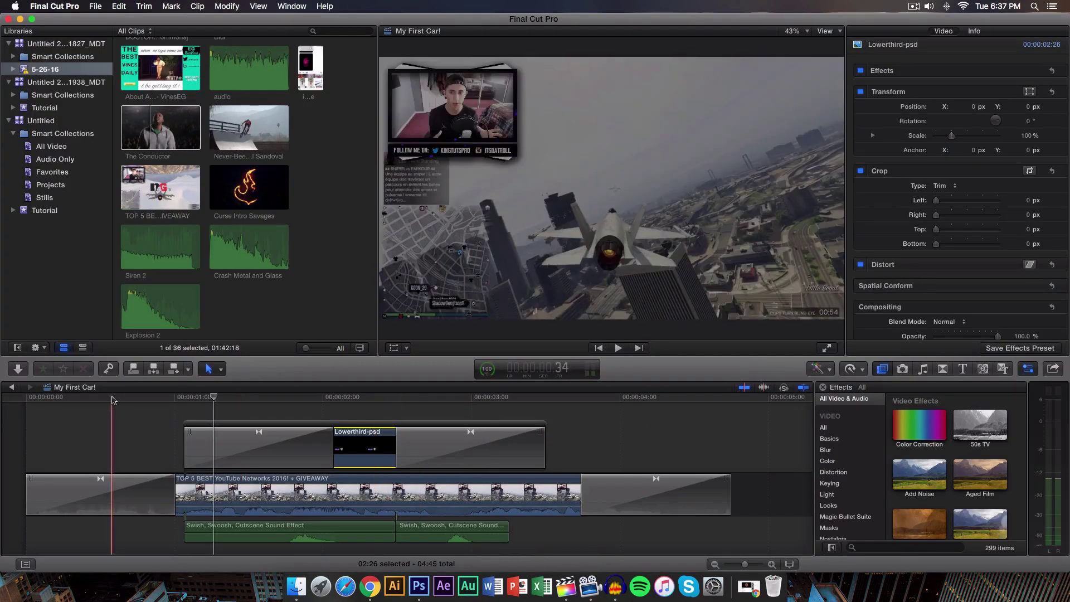
Step: Import Lowerthird-psd.png from the Desktop through Import Media into the 5-26-16 event
{"action": "left_click", "coordinate": [143, 398]}
{"action": "right_click", "coordinate": [306, 311]}
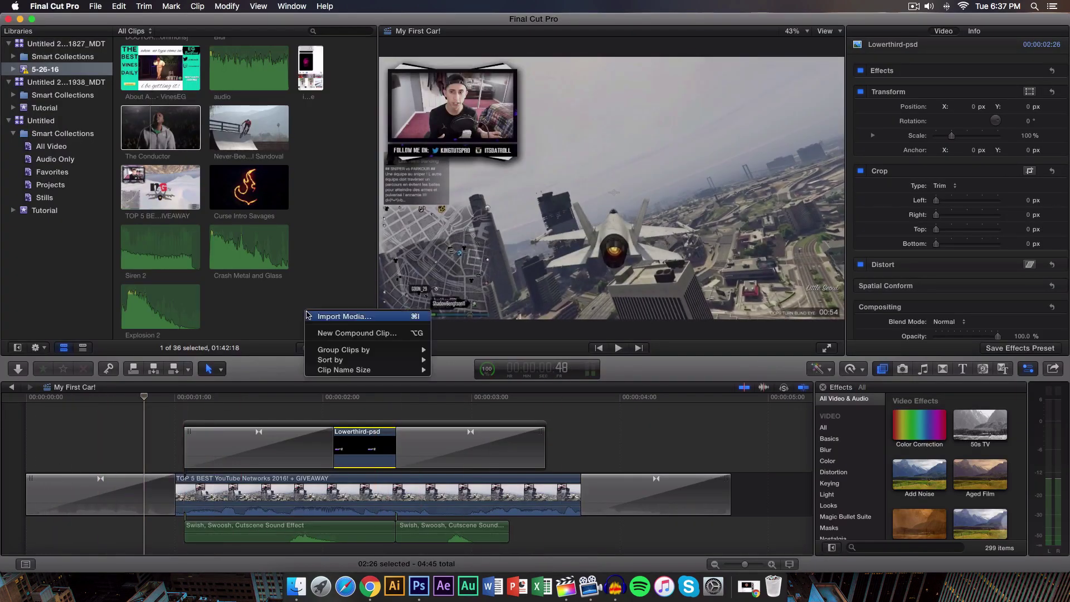
{"action": "left_click", "coordinate": [339, 317]}
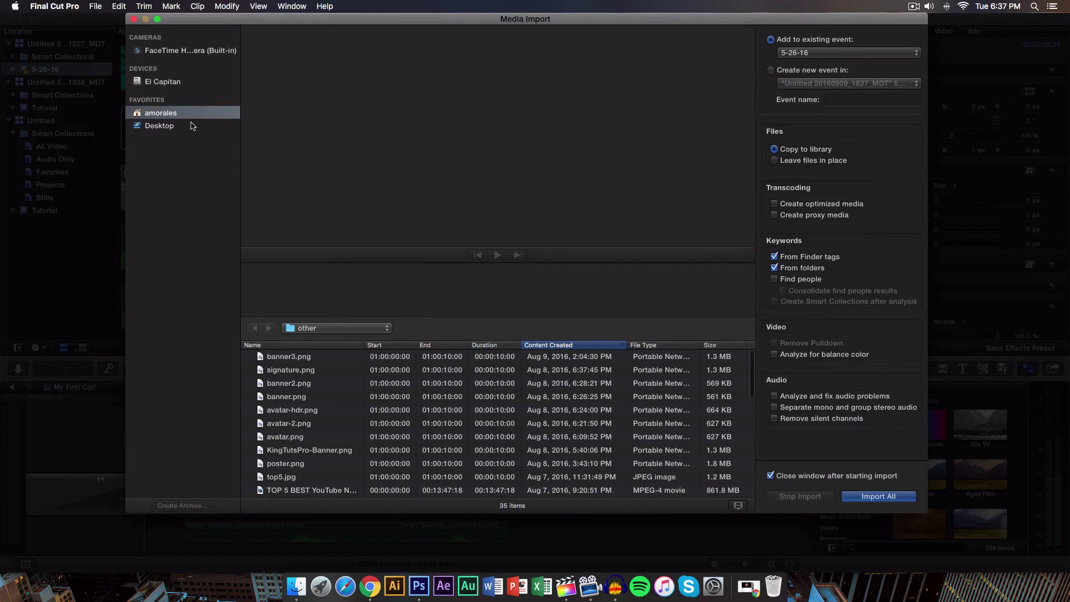
{"action": "left_click", "coordinate": [191, 126]}
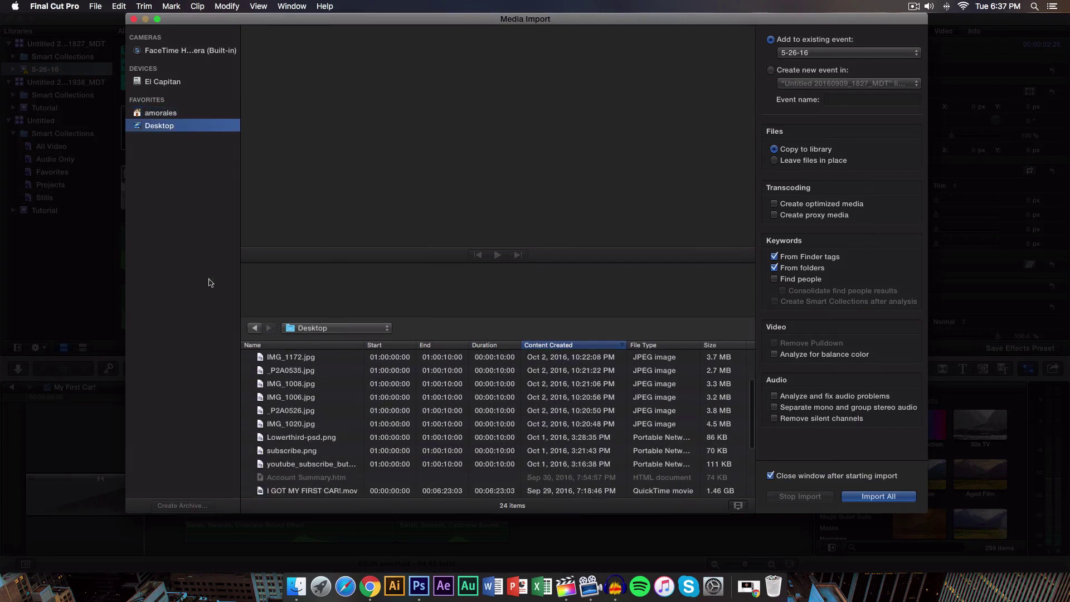
{"action": "left_click", "coordinate": [326, 439]}
{"action": "scroll", "coordinate": [342, 443], "scroll_direction": "down", "scroll_amount": 1}
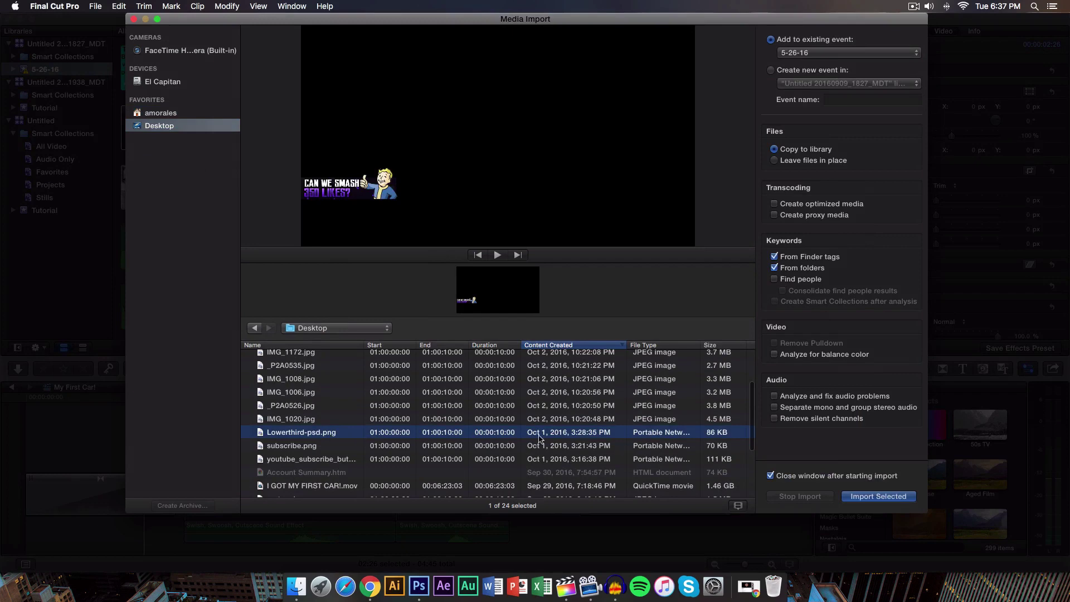
{"action": "left_click", "coordinate": [854, 500]}
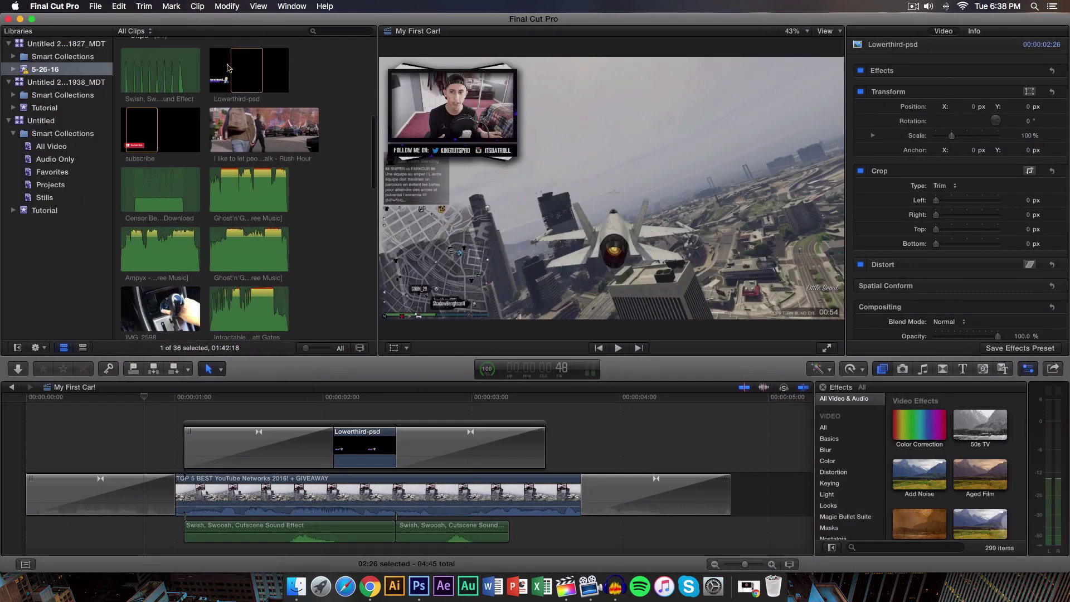
Step: Preview the Lowerthird-psd clip in the Viewer, then play the project from about 2:06
{"action": "left_click", "coordinate": [137, 137]}
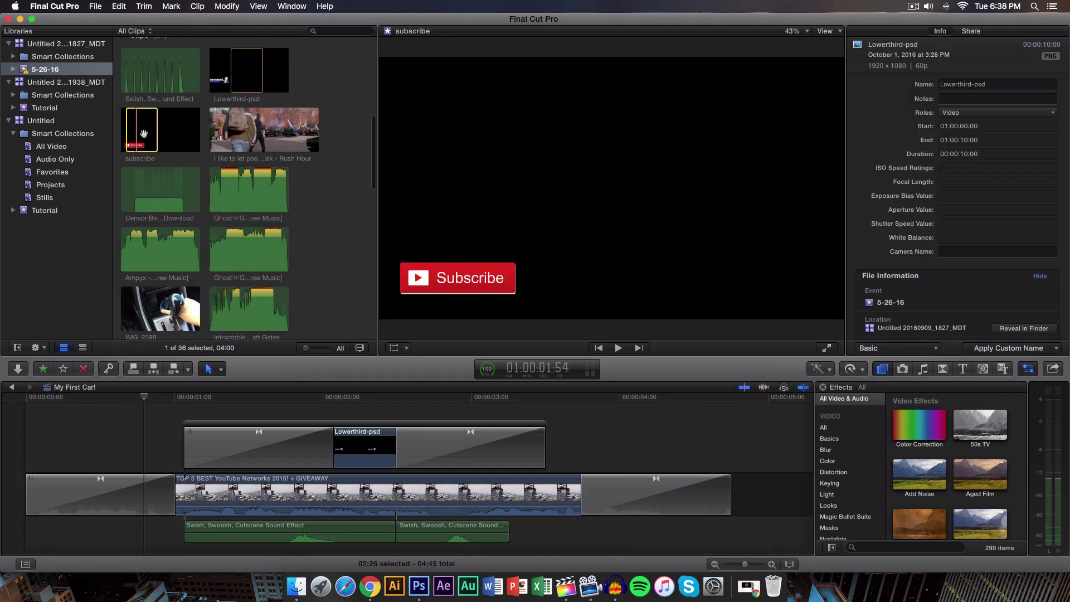
{"action": "left_click", "coordinate": [252, 78]}
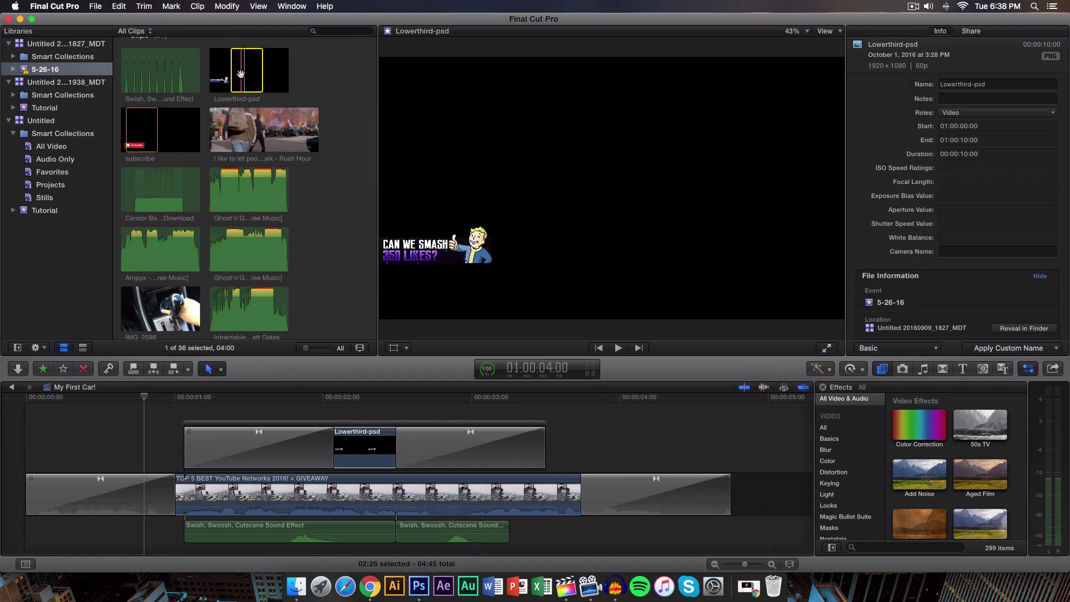
{"action": "left_click", "coordinate": [210, 398]}
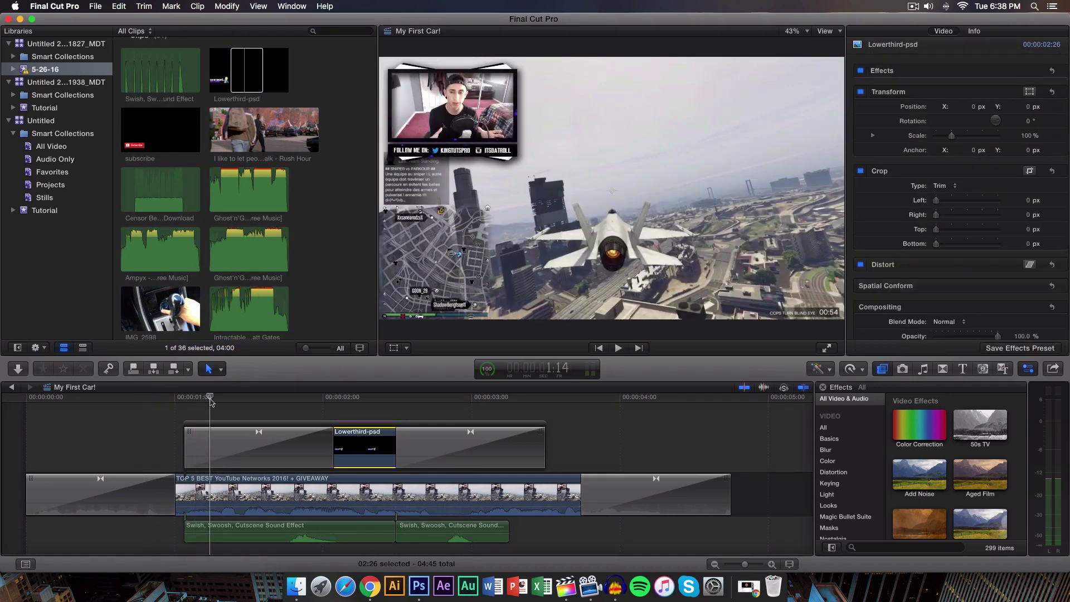
{"action": "left_click_drag", "start_coordinate": [210, 398], "coordinate": [344, 414]}
{"action": "key", "text": "space"}
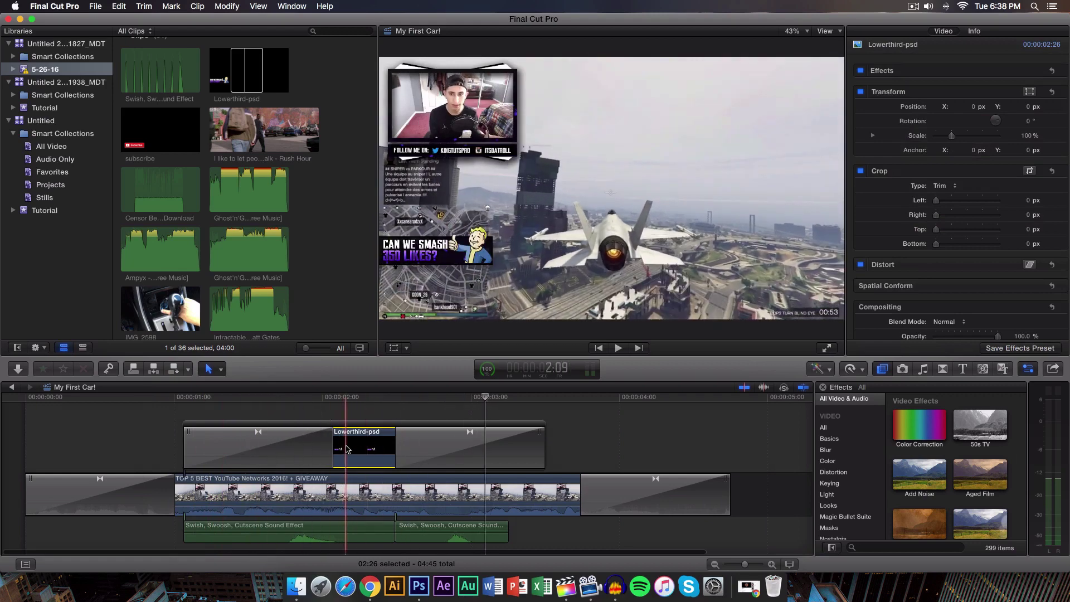
{"action": "key", "text": "v"}
Step: Delete the old lower-third storyline from the timeline and select the Lowerthird-psd clip
{"action": "left_click", "coordinate": [361, 424]}
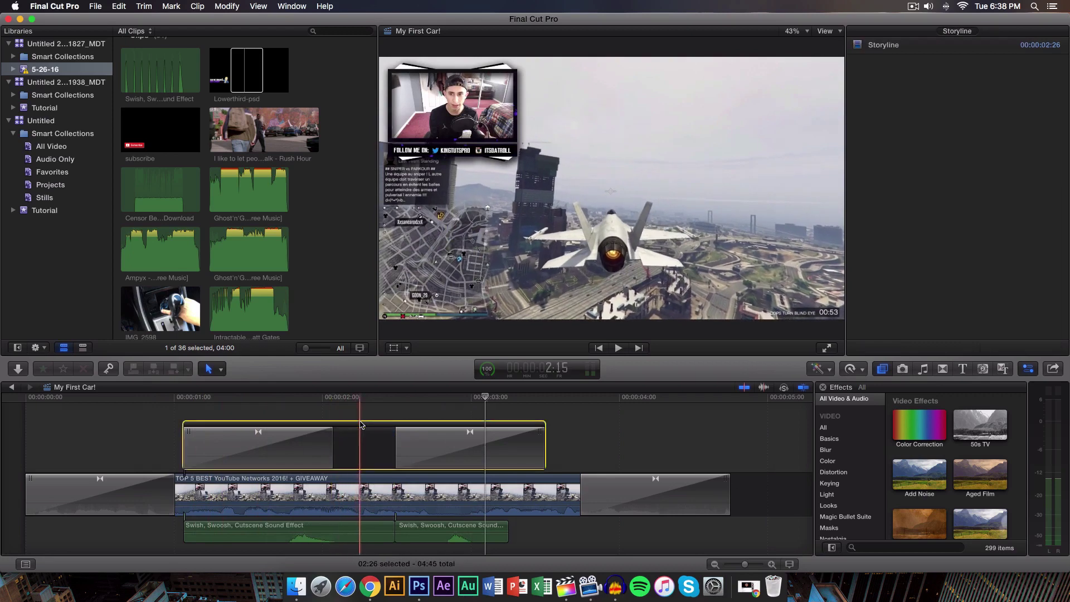
{"action": "key", "text": "Delete"}
{"action": "left_click", "coordinate": [243, 72]}
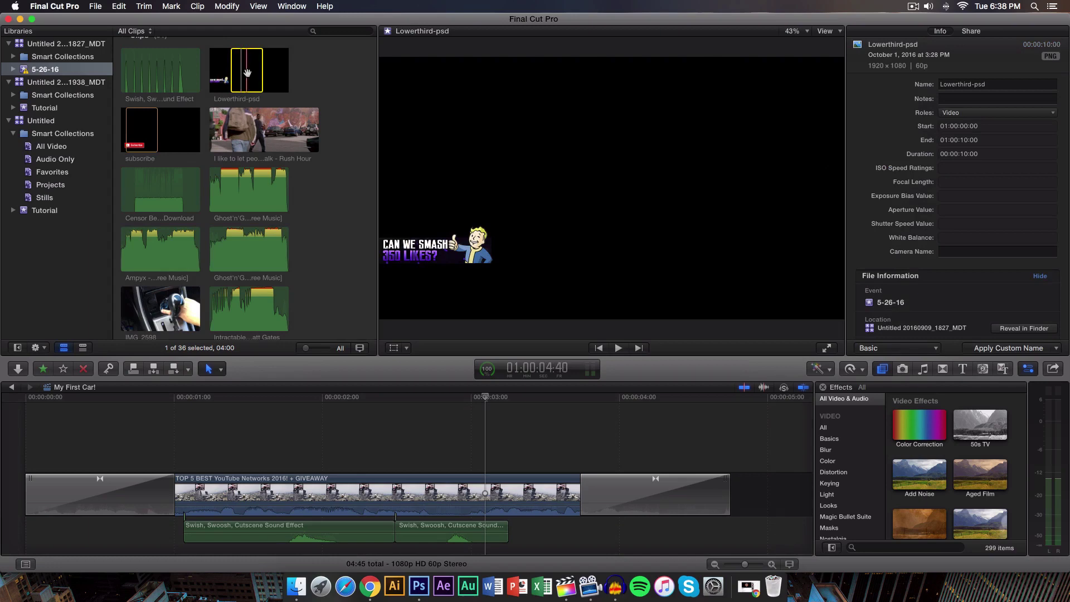
Step: Place Lowerthird-psd above the gameplay clip and trim it to 02:45 long
{"action": "left_click_drag", "start_coordinate": [245, 84], "coordinate": [175, 445]}
{"action": "left_click_drag", "start_coordinate": [730, 440], "coordinate": [580, 437]}
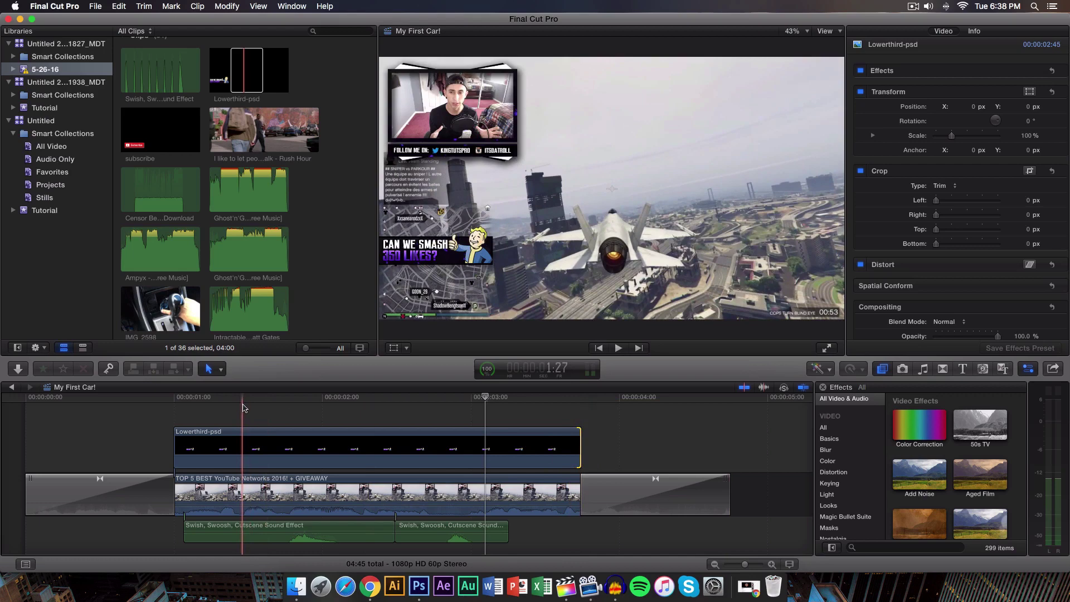
{"action": "left_click", "coordinate": [290, 449]}
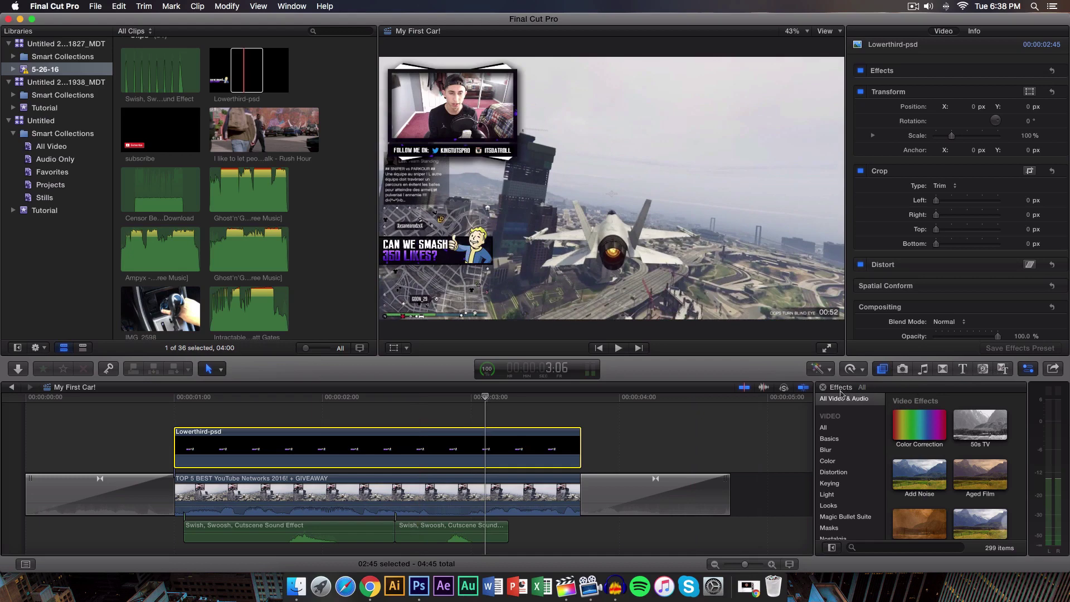
Step: Apply the Movements Slide transition to both ends of the Lowerthird-psd clip
{"action": "key", "text": "ctrl+super+5"}
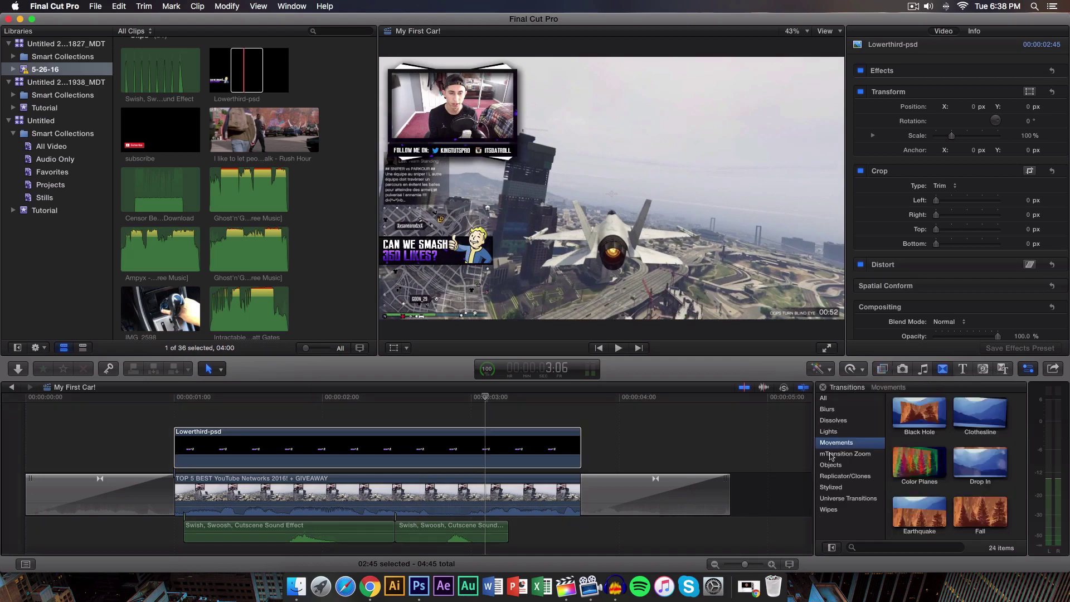
{"action": "scroll", "coordinate": [917, 463], "scroll_direction": "down", "scroll_amount": 5}
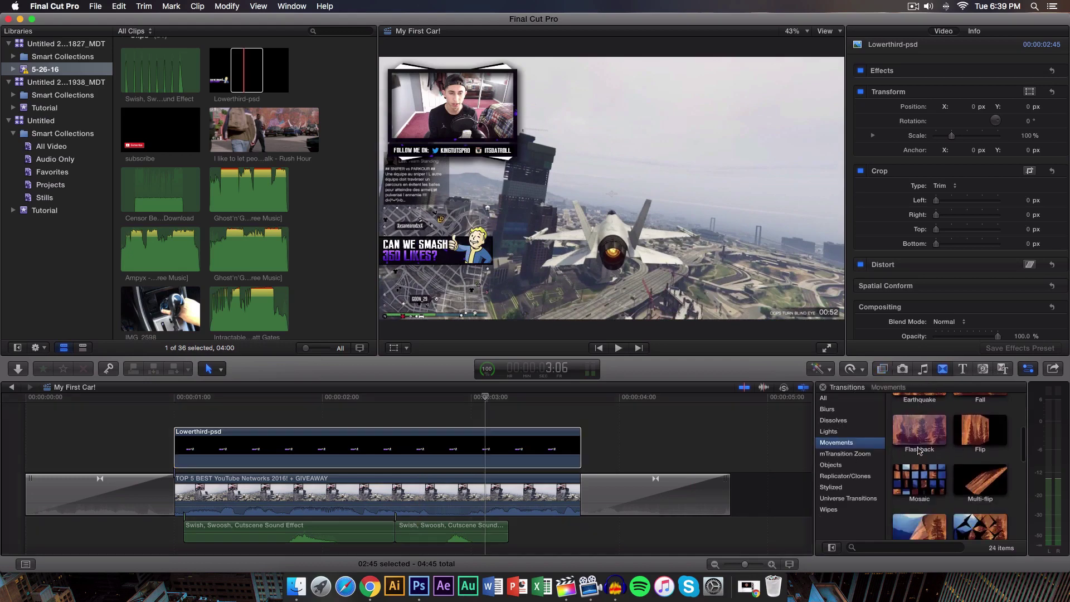
{"action": "scroll", "coordinate": [919, 450], "scroll_direction": "down", "scroll_amount": 3}
{"action": "left_click", "coordinate": [920, 471]}
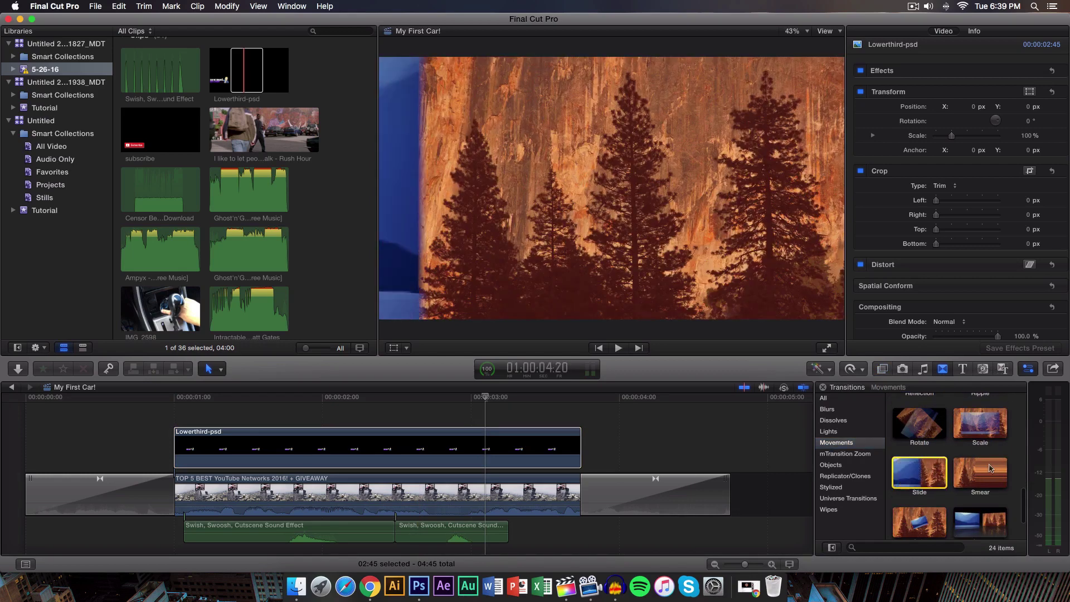
{"action": "scroll", "coordinate": [948, 446], "scroll_direction": "down", "scroll_amount": 2}
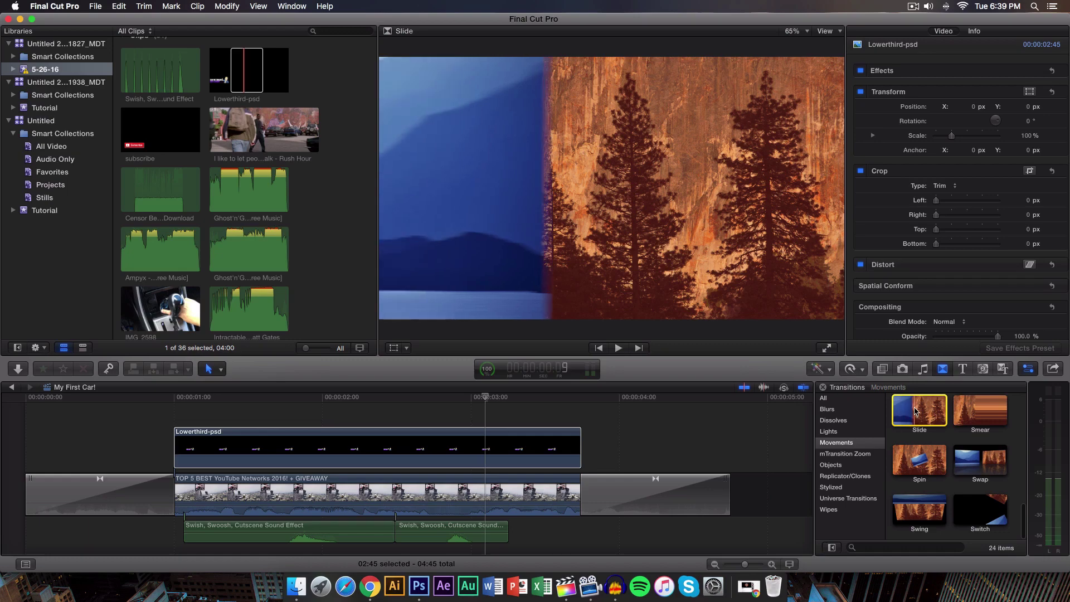
{"action": "left_click_drag", "start_coordinate": [930, 411], "coordinate": [209, 448]}
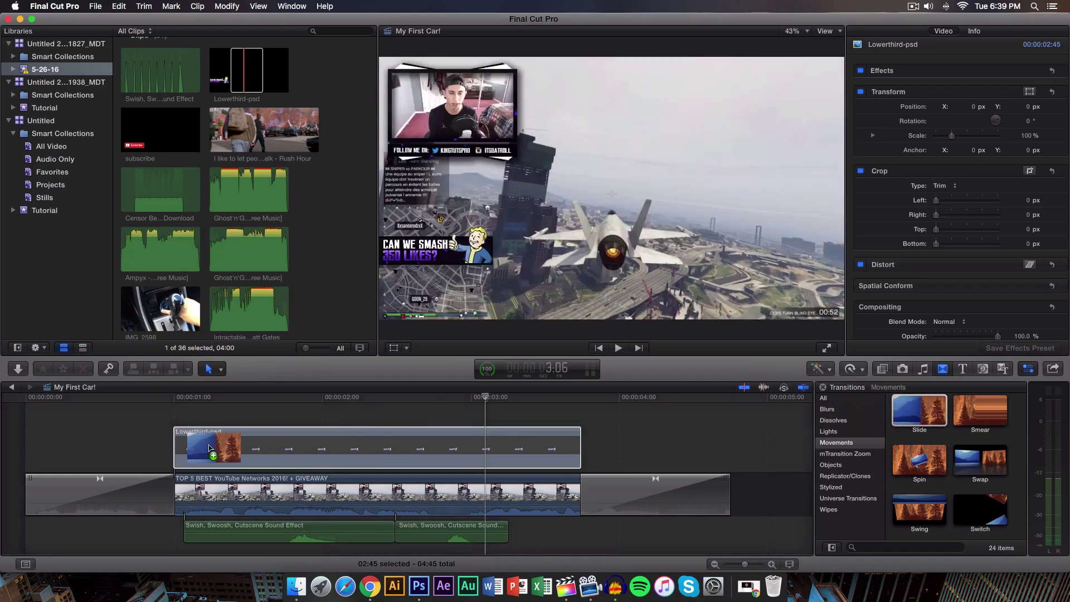
{"action": "left_click_drag", "start_coordinate": [210, 449], "coordinate": [210, 449]}
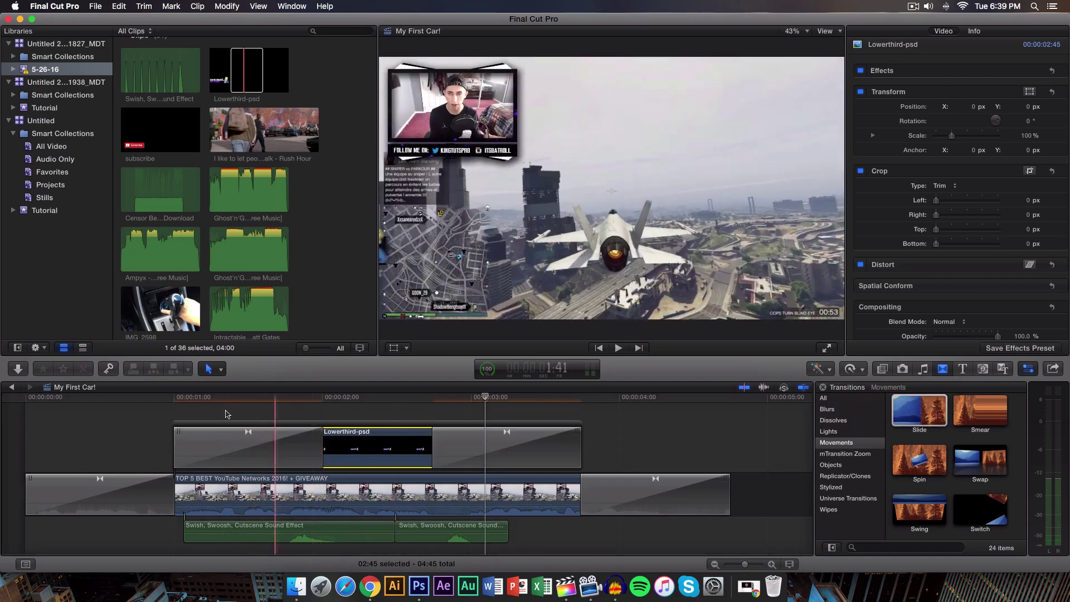
Step: Render All, then play from just before the lower-third to watch it slide in
{"action": "left_click", "coordinate": [173, 397]}
{"action": "left_click", "coordinate": [171, 6]}
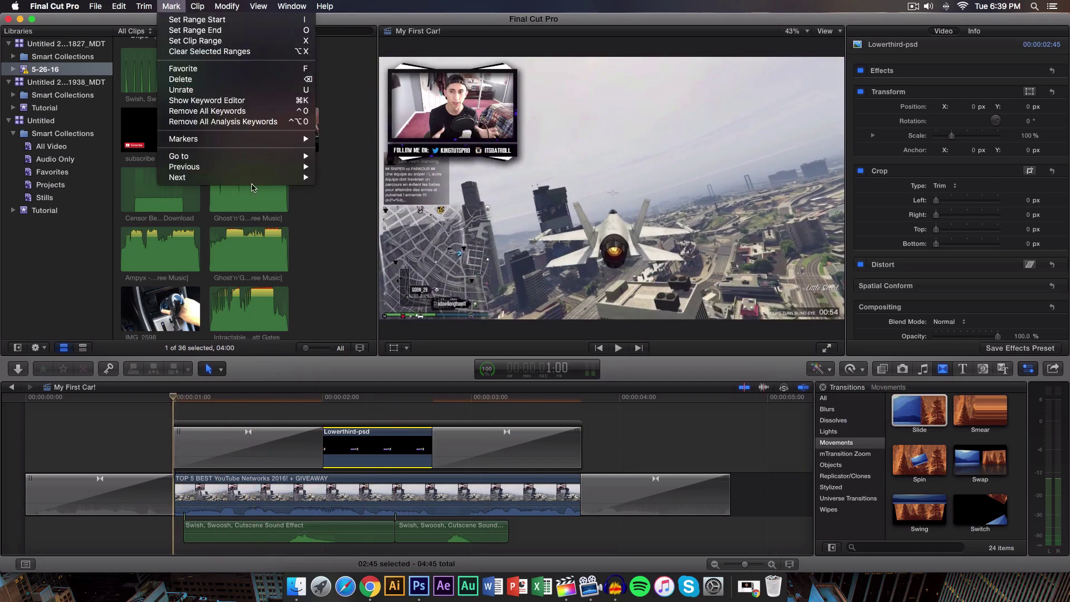
{"action": "mouse_move", "coordinate": [222, 5]}
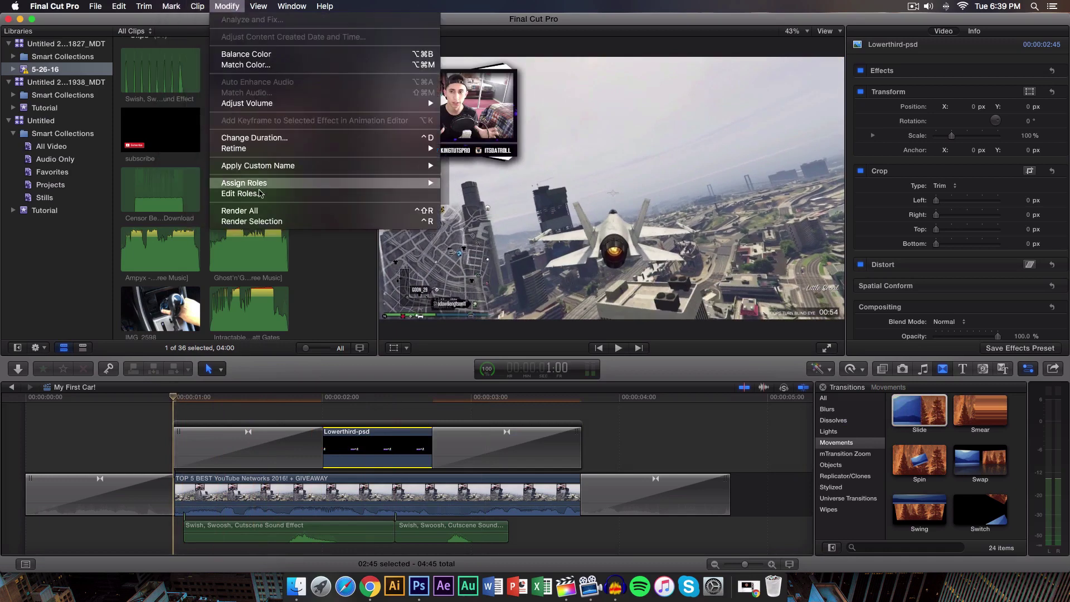
{"action": "left_click", "coordinate": [259, 210]}
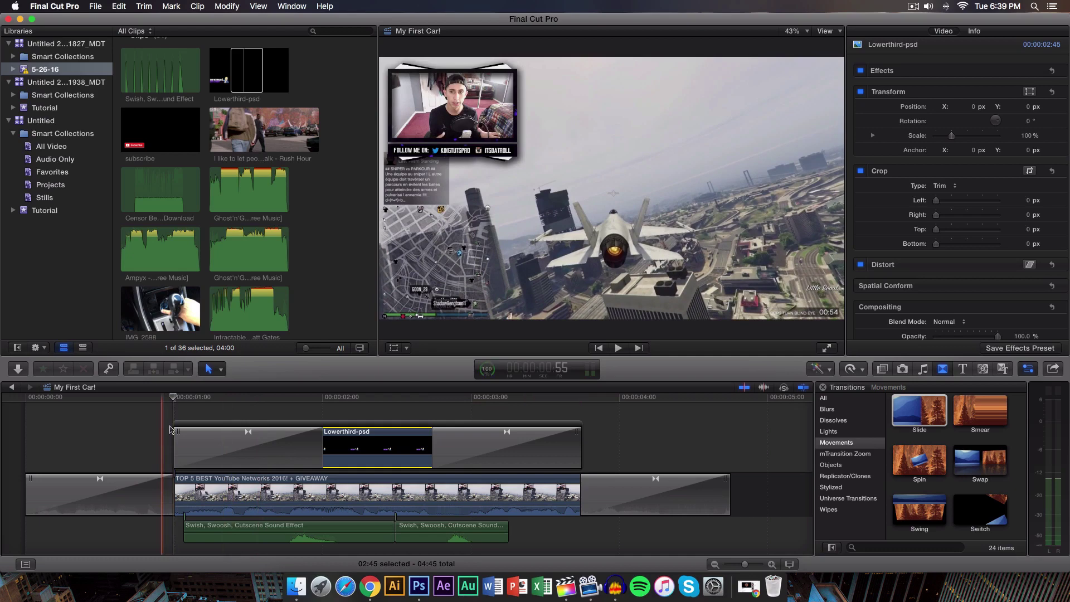
{"action": "left_click", "coordinate": [165, 399]}
{"action": "key", "text": "space"}
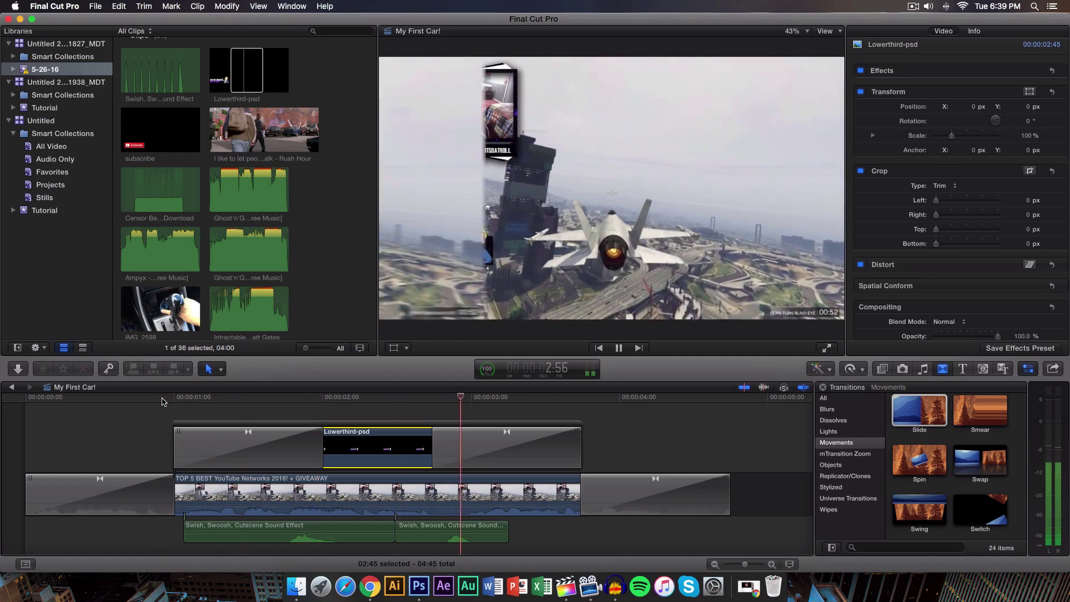
Step: Confirm the opening Slide transition is Slide In, Direction Right, and scrub through the slide-in
{"action": "key", "text": "space"}
{"action": "left_click", "coordinate": [510, 446]}
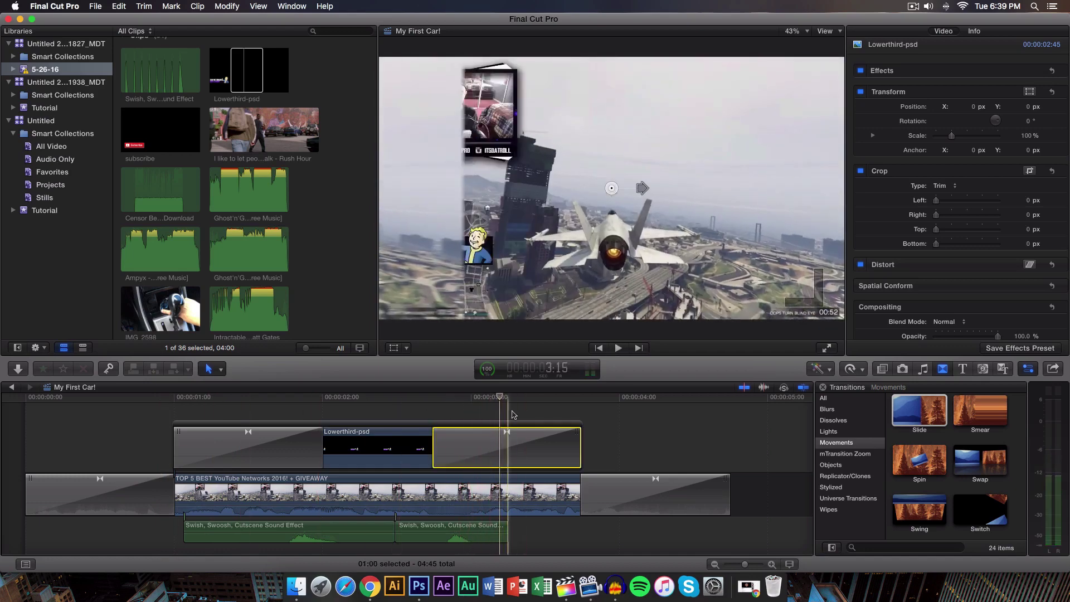
{"action": "left_click", "coordinate": [570, 400]}
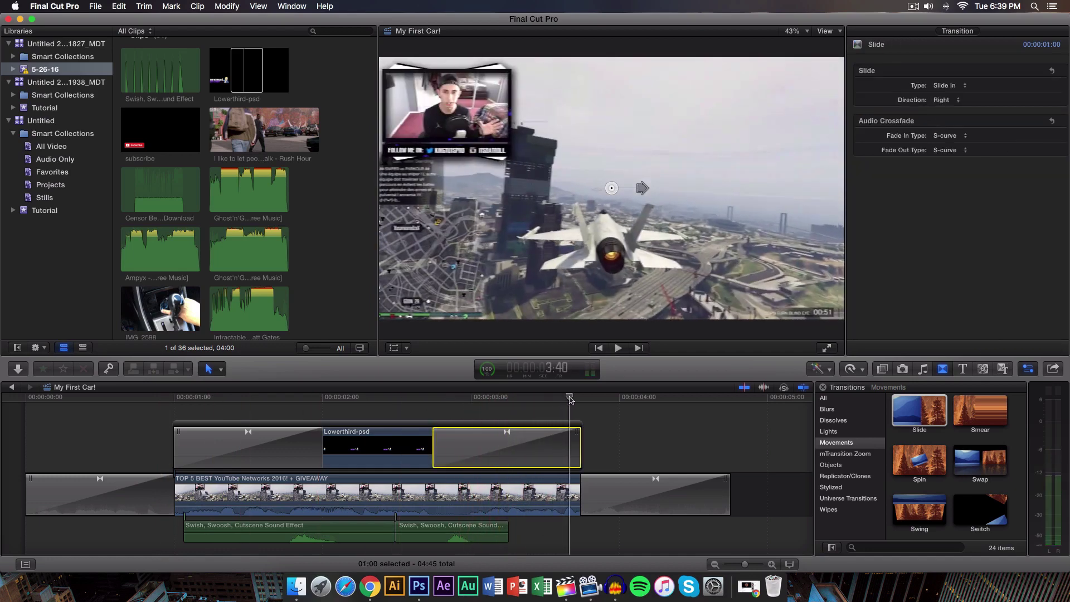
{"action": "left_click", "coordinate": [294, 434]}
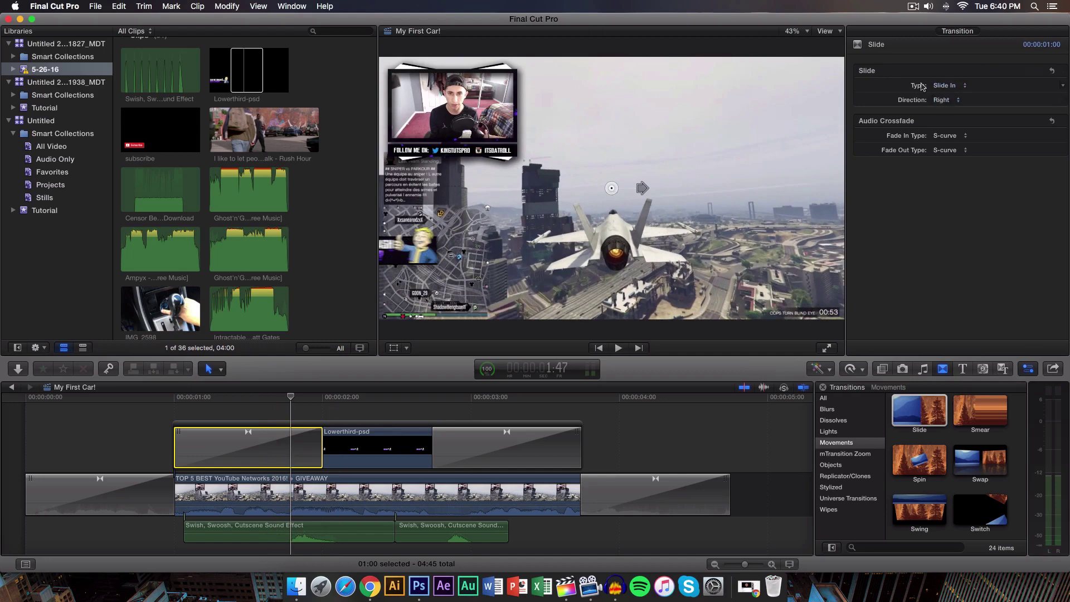
{"action": "left_click", "coordinate": [962, 87]}
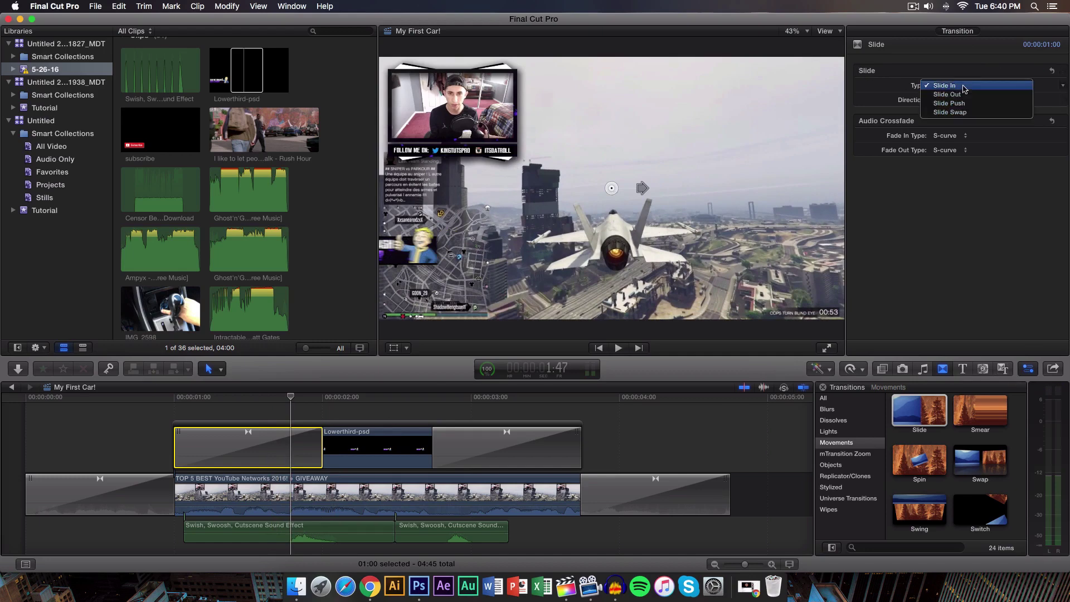
{"action": "left_click", "coordinate": [953, 87]}
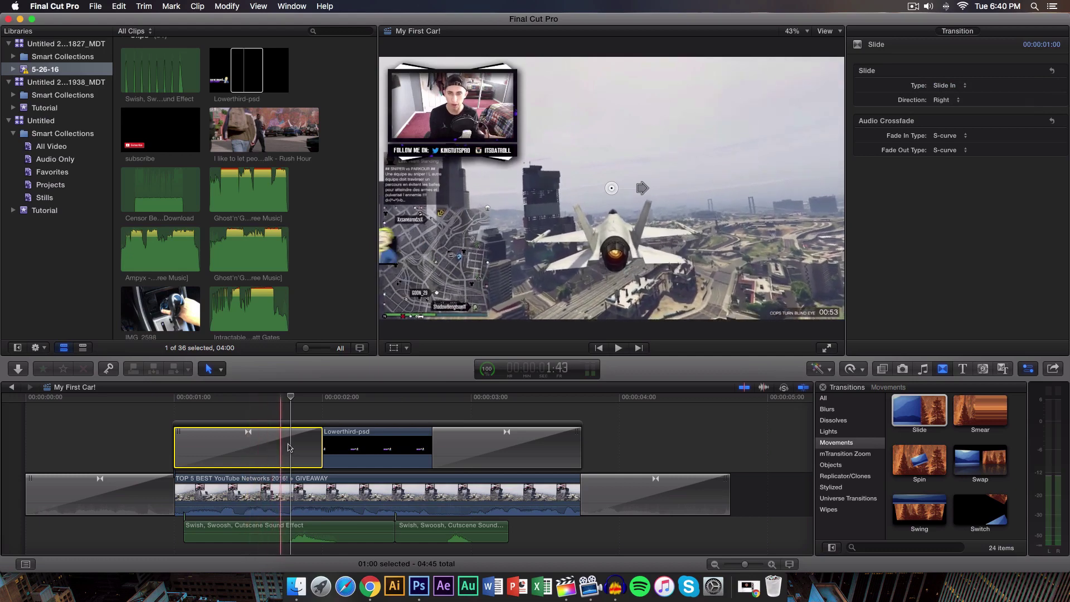
{"action": "left_click", "coordinate": [944, 101]}
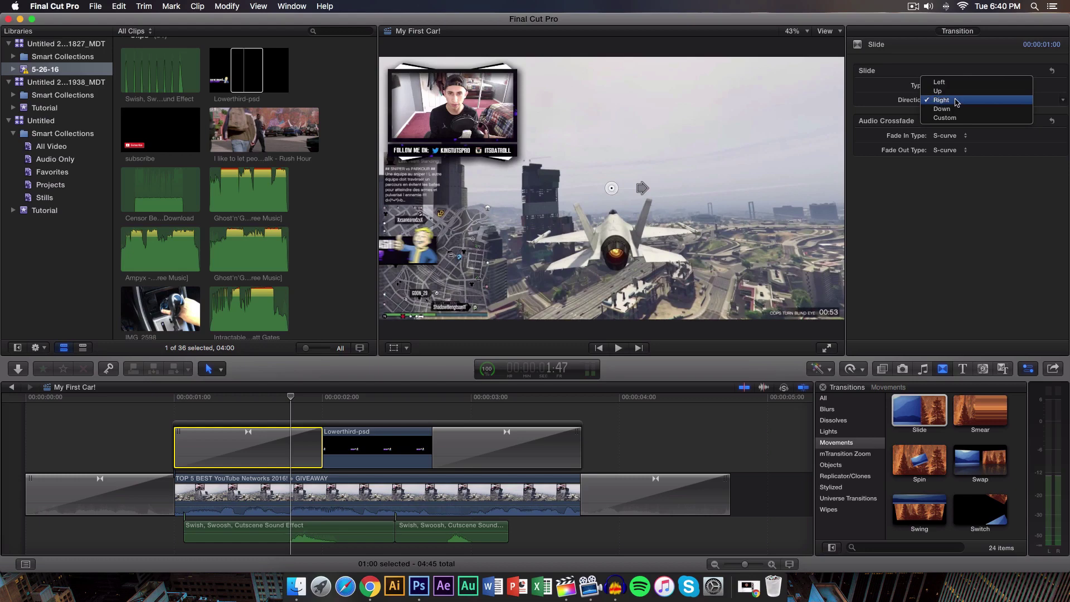
{"action": "left_click", "coordinate": [939, 100]}
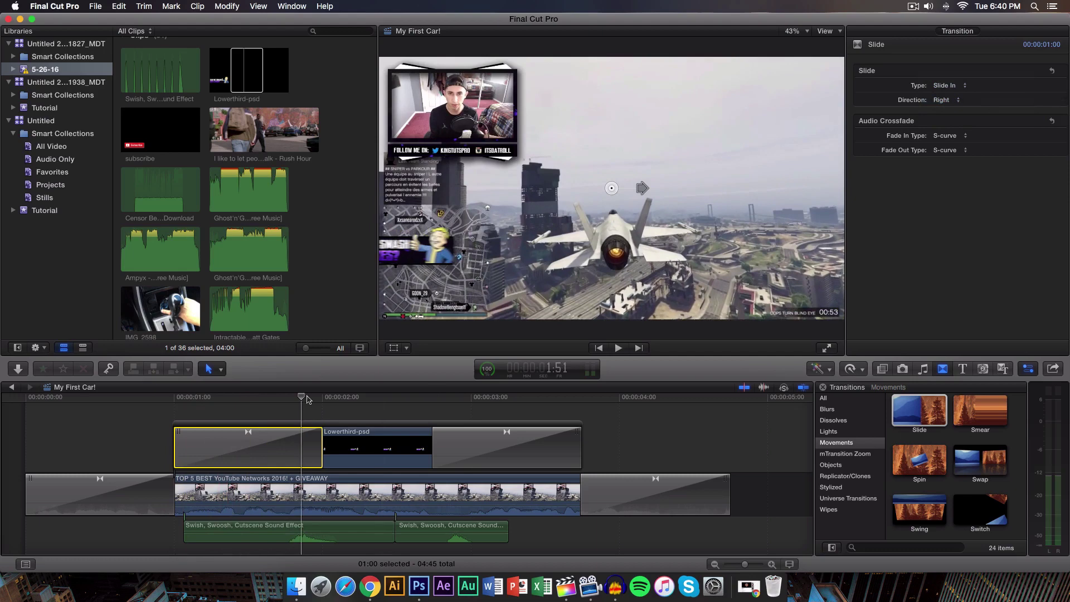
{"action": "left_click", "coordinate": [340, 396]}
{"action": "left_click_drag", "start_coordinate": [344, 397], "coordinate": [405, 396]}
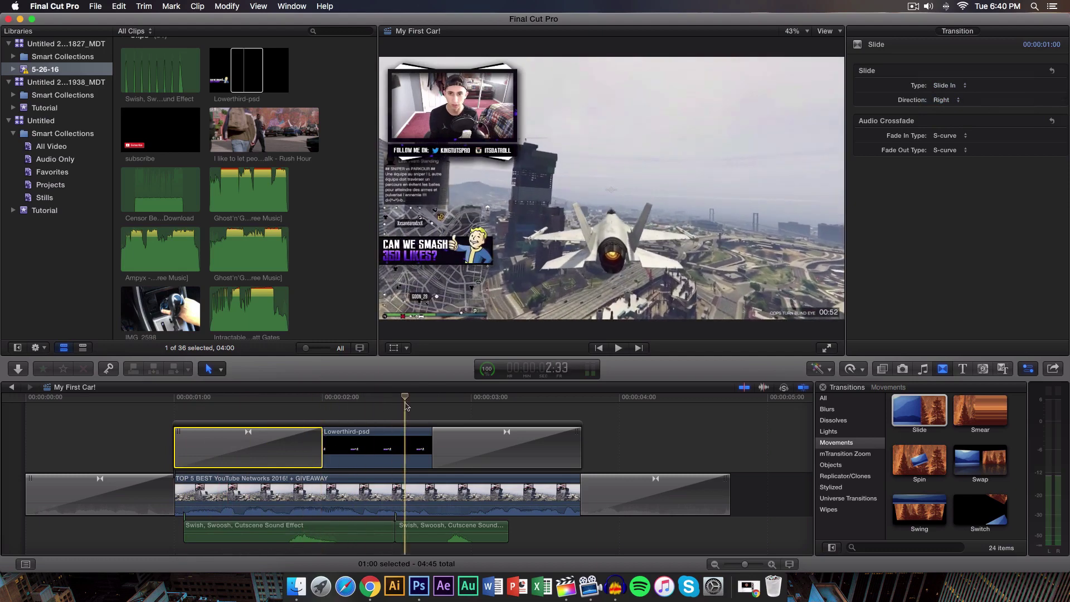
Step: Scrub the lower-third's ending and set its closing transition type to Slide Out
{"action": "left_click", "coordinate": [423, 398]}
{"action": "left_click_drag", "start_coordinate": [431, 399], "coordinate": [466, 430]}
{"action": "left_click", "coordinate": [466, 431]}
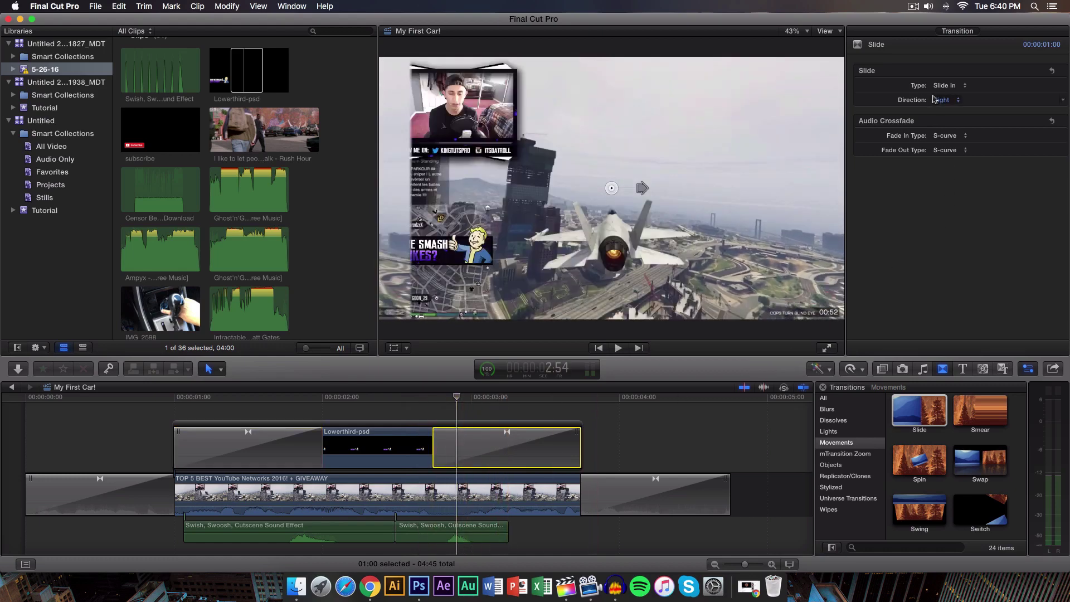
{"action": "left_click", "coordinate": [949, 85]}
{"action": "left_click", "coordinate": [950, 88]}
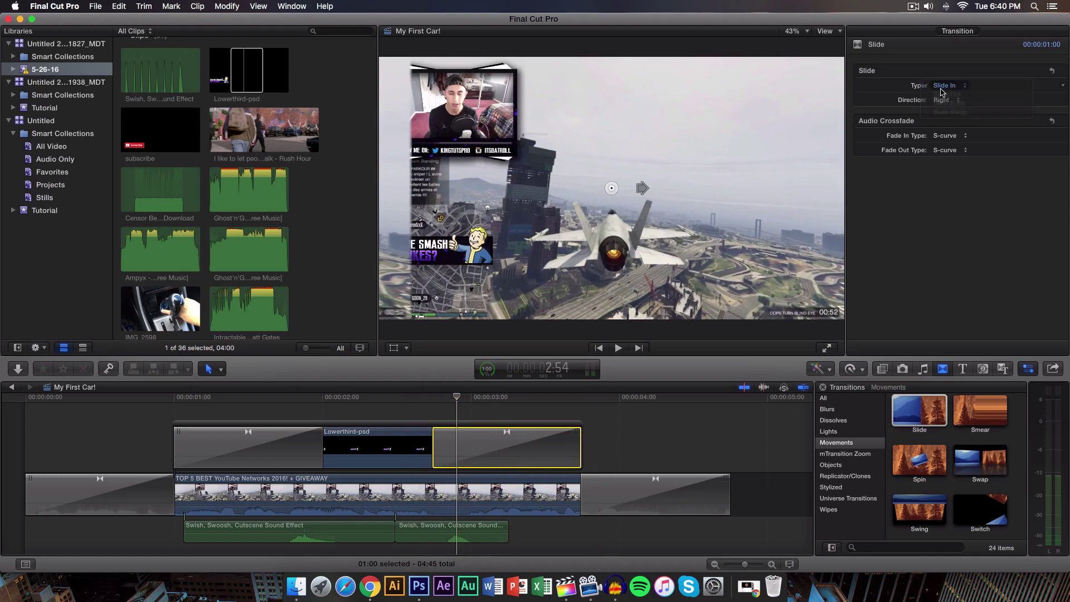
{"action": "left_click", "coordinate": [950, 87]}
{"action": "left_click", "coordinate": [955, 96]}
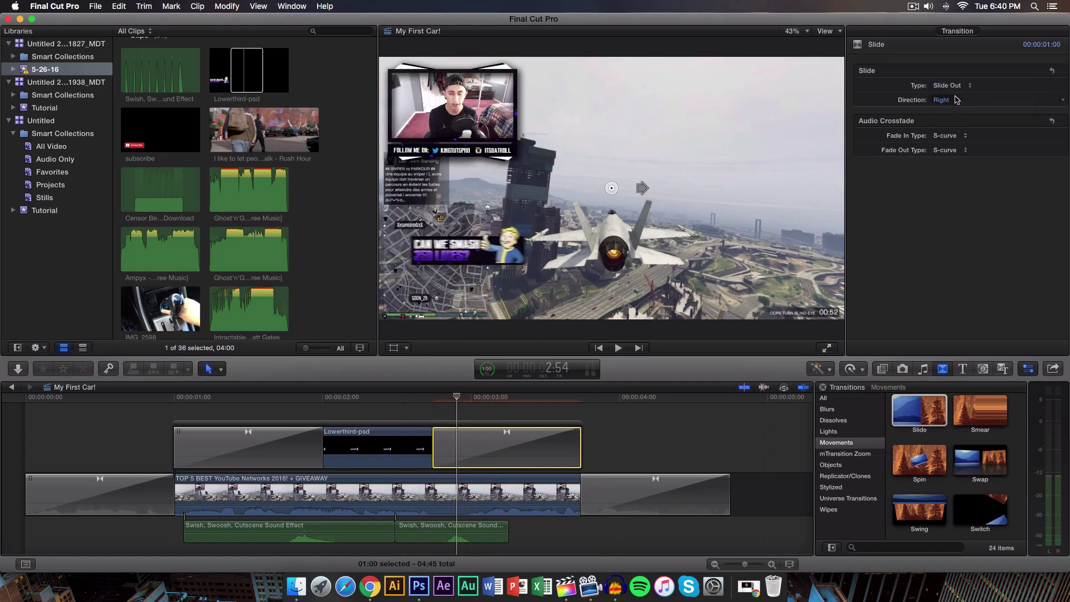
Step: Play the slide-out, then set the closing transition's Direction to Left, keeping Slide Out
{"action": "left_click", "coordinate": [435, 400]}
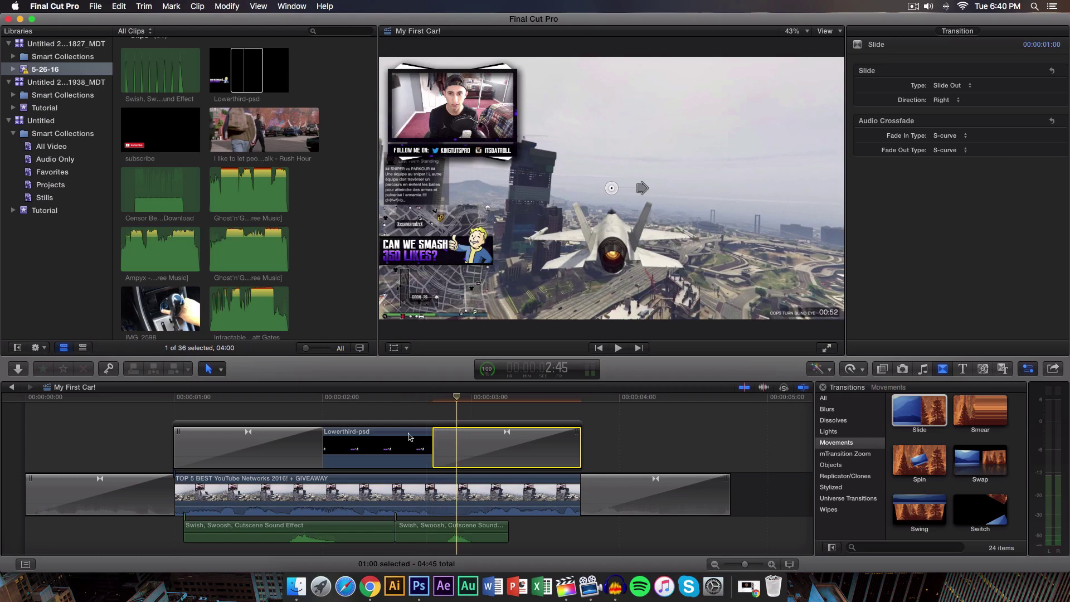
{"action": "left_click", "coordinate": [429, 449]}
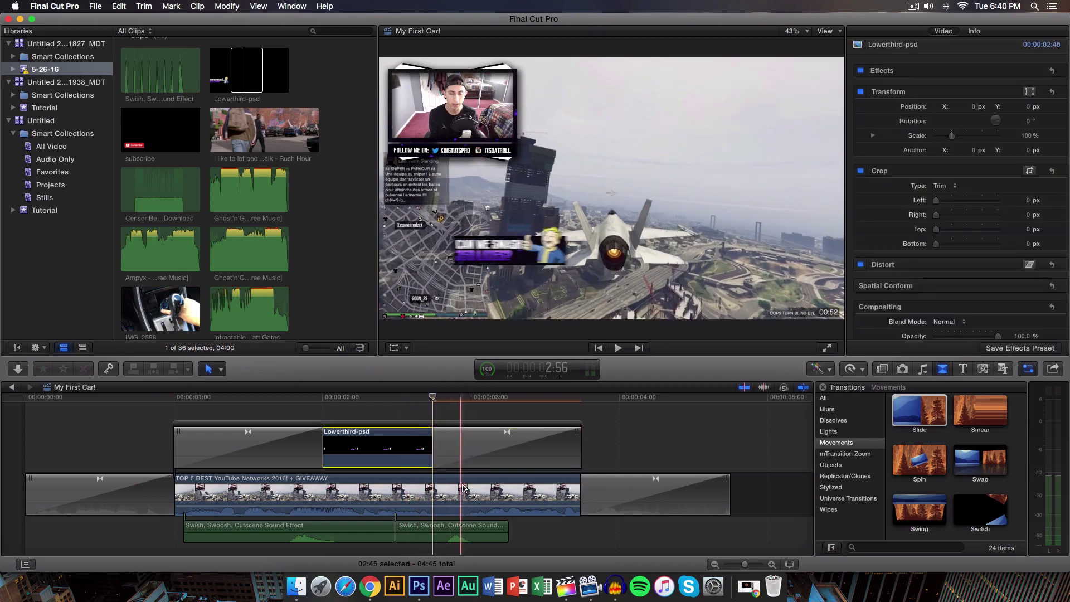
{"action": "left_click", "coordinate": [508, 398]}
{"action": "key", "text": "space"}
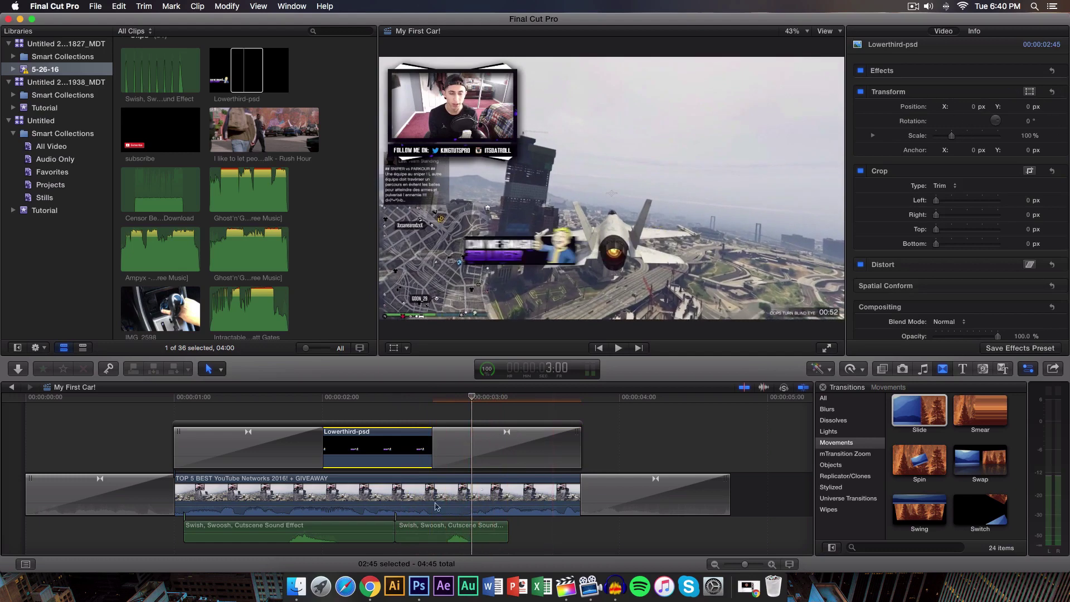
{"action": "left_click", "coordinate": [504, 448]}
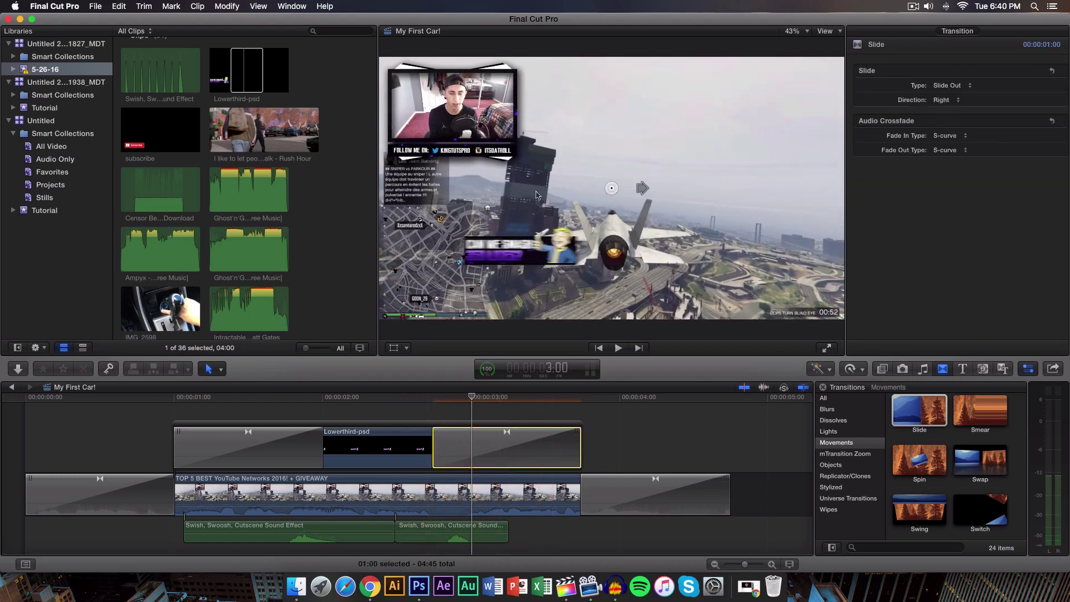
{"action": "left_click", "coordinate": [959, 87]}
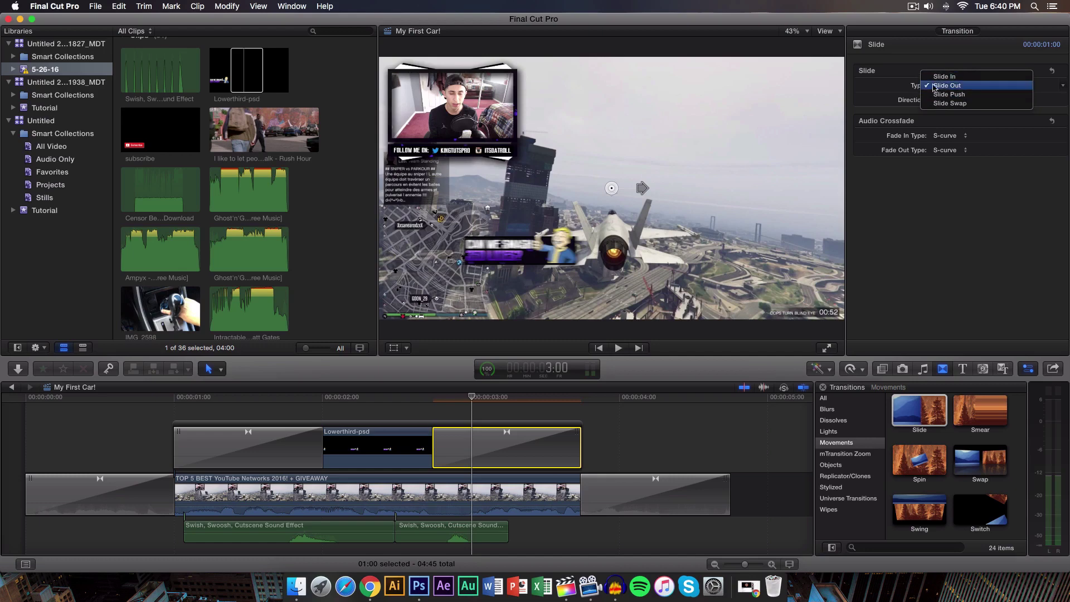
{"action": "left_click", "coordinate": [957, 87]}
{"action": "left_click", "coordinate": [942, 101]}
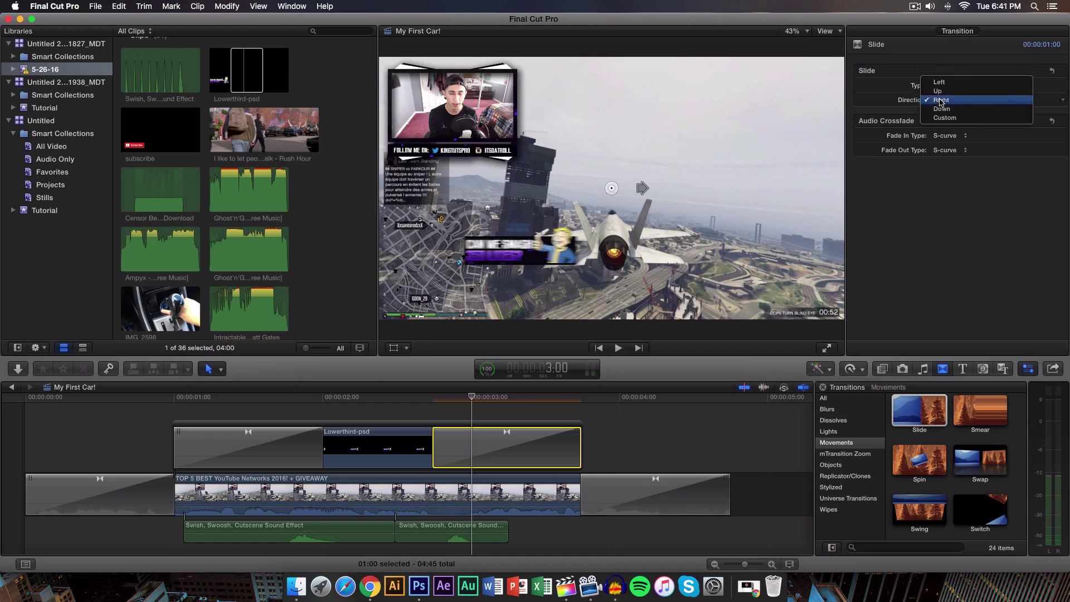
{"action": "left_click", "coordinate": [941, 83]}
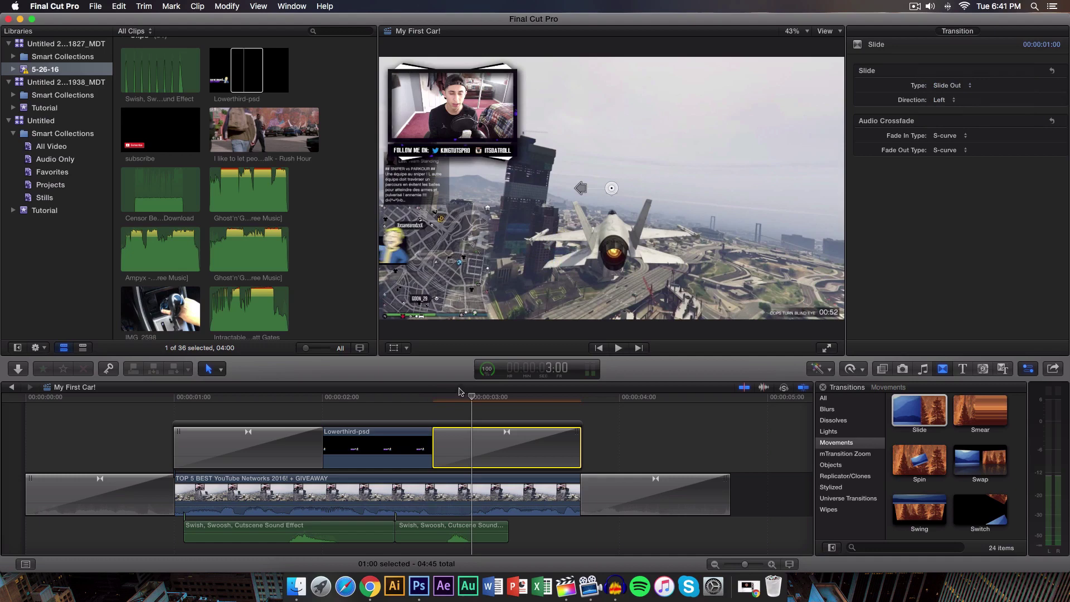
Step: Scrub through the lower-third's slide-out, then select the first Swish, Swoosh audio clip
{"action": "left_click_drag", "start_coordinate": [461, 392], "coordinate": [490, 399]}
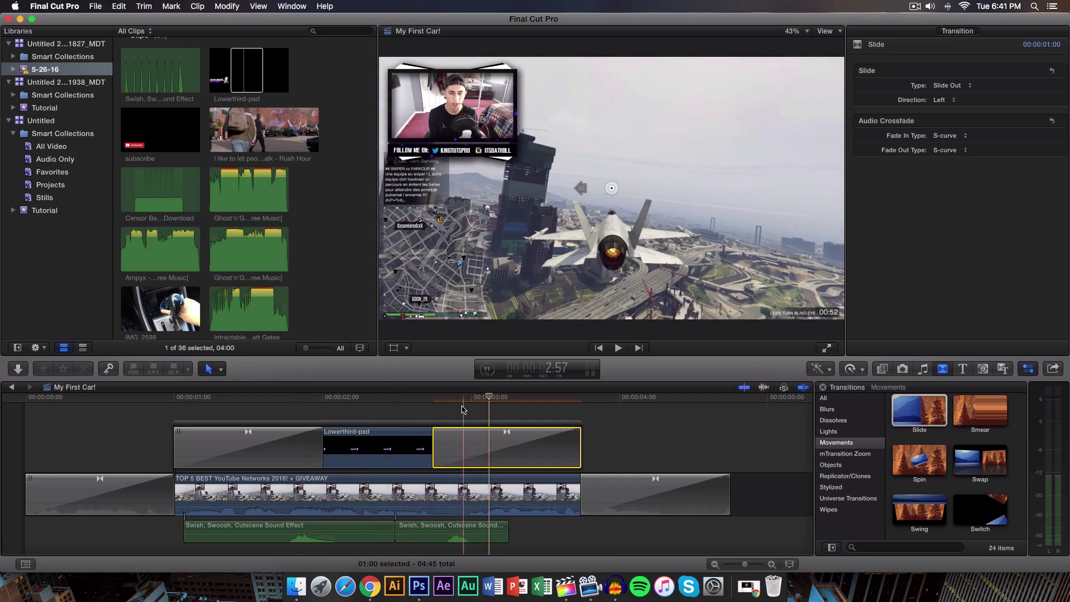
{"action": "left_click_drag", "start_coordinate": [489, 398], "coordinate": [576, 399]}
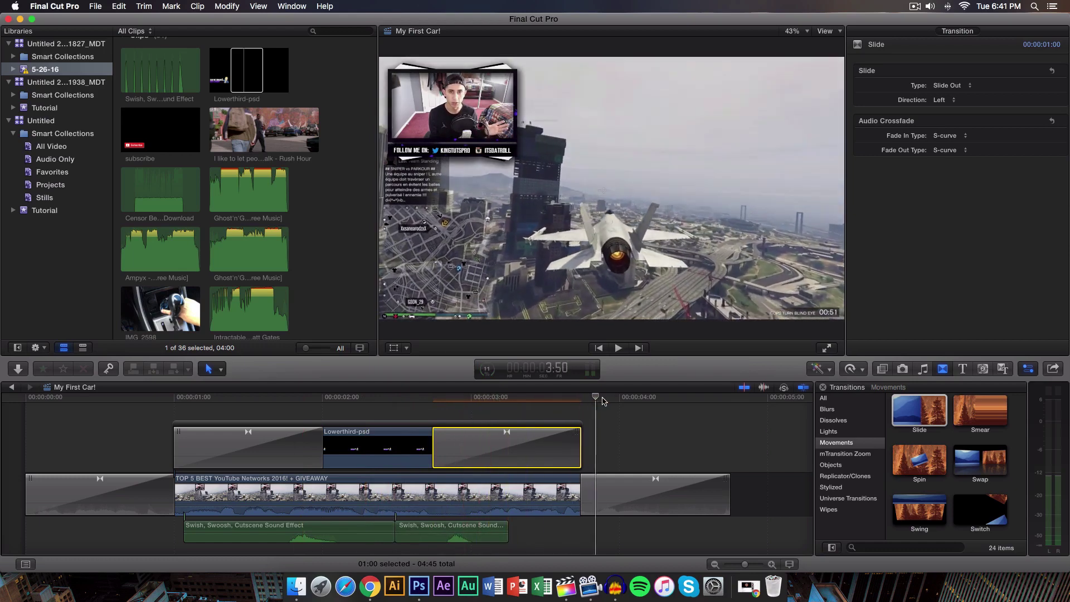
{"action": "left_click", "coordinate": [183, 398]}
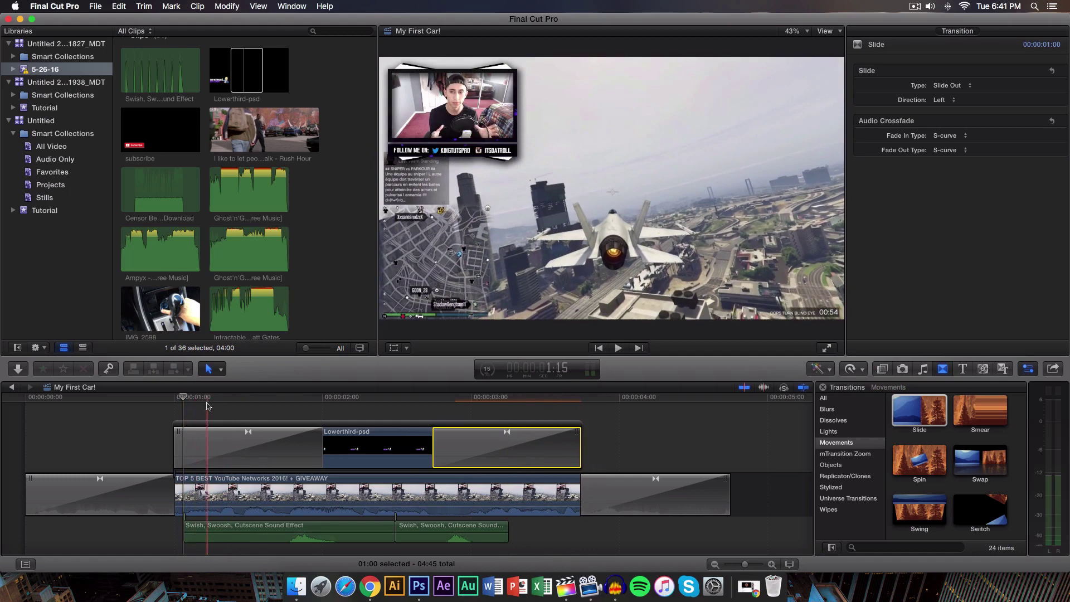
{"action": "scroll", "coordinate": [219, 493], "scroll_direction": "down", "scroll_amount": 1}
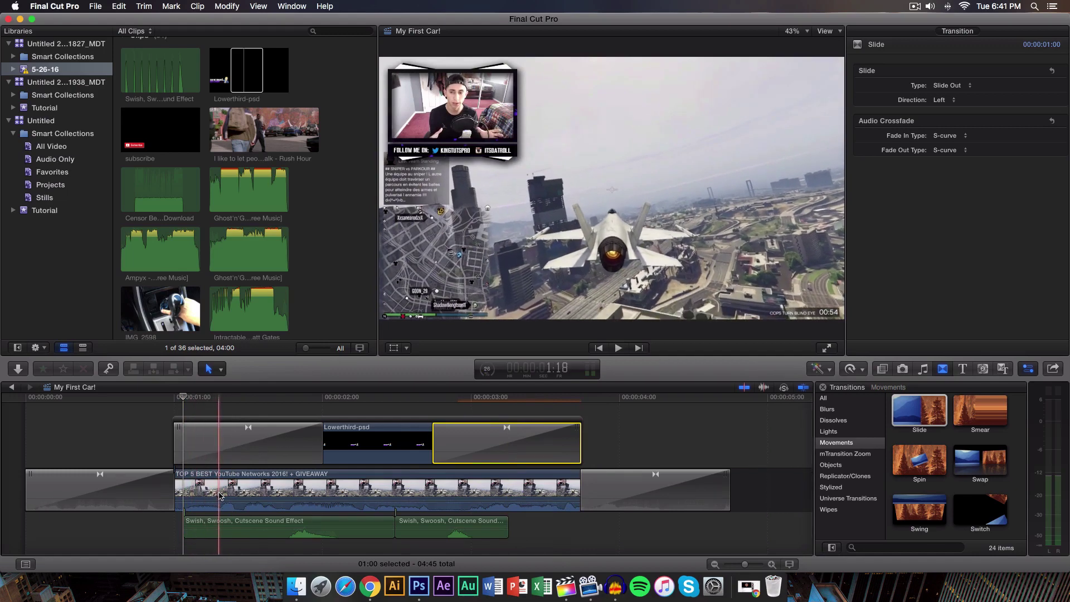
{"action": "left_click", "coordinate": [294, 525]}
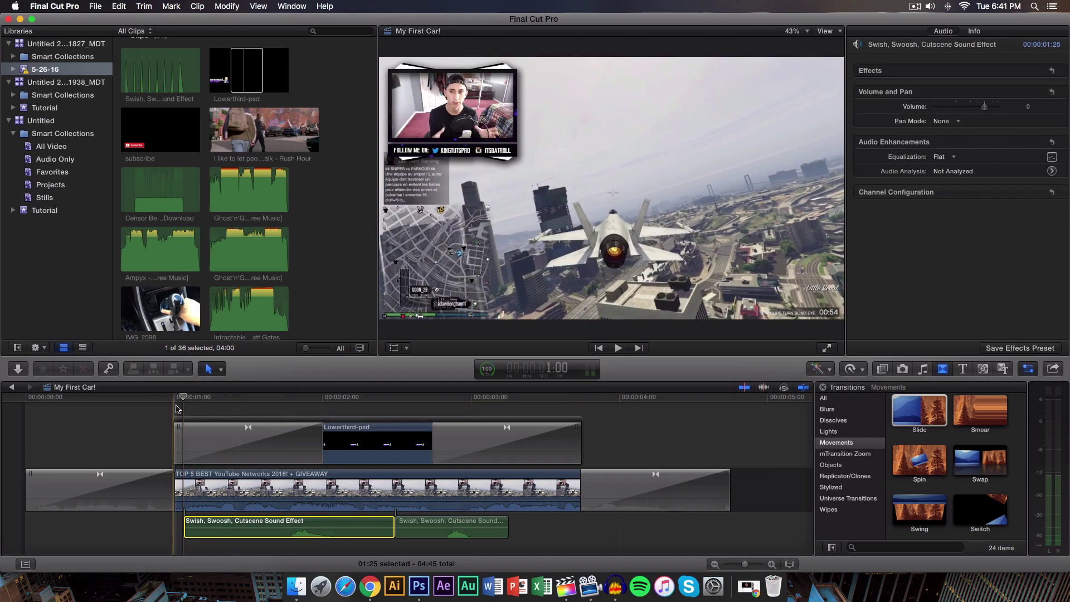
Step: Play the first swoosh together with the lower-third's slide-in
{"action": "left_click", "coordinate": [173, 400]}
{"action": "scroll", "coordinate": [188, 400], "scroll_direction": "right", "scroll_amount": 1}
{"action": "left_click", "coordinate": [182, 400]}
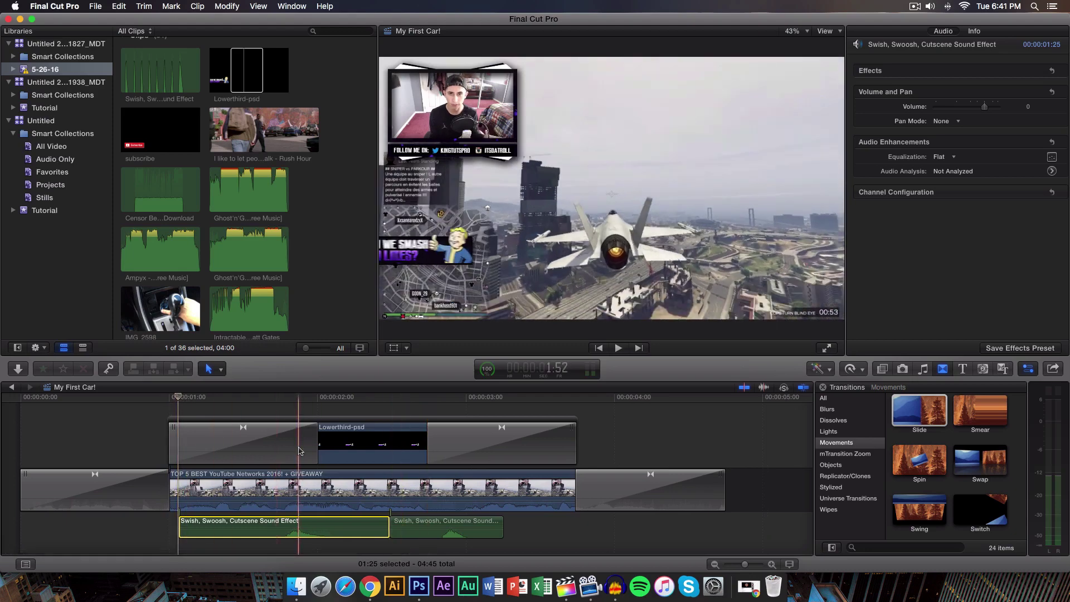
{"action": "key", "text": "space"}
{"action": "key", "text": "space"}
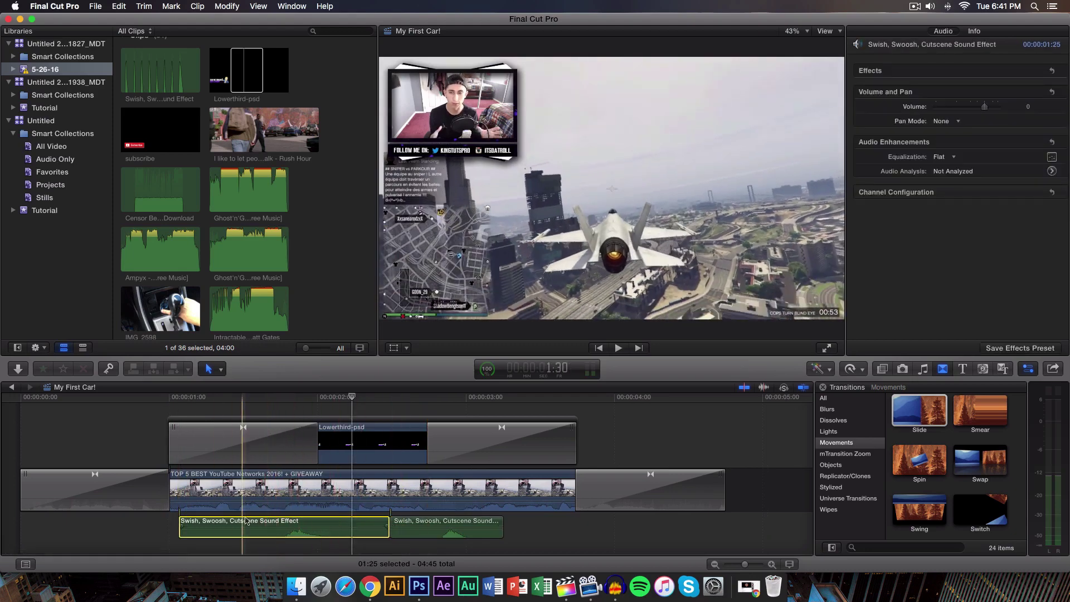
Step: Nudge the first swoosh earlier, butt the second against it, and play the edit
{"action": "left_click", "coordinate": [243, 521]}
{"action": "left_click_drag", "start_coordinate": [243, 521], "coordinate": [233, 522]}
{"action": "left_click", "coordinate": [409, 524]}
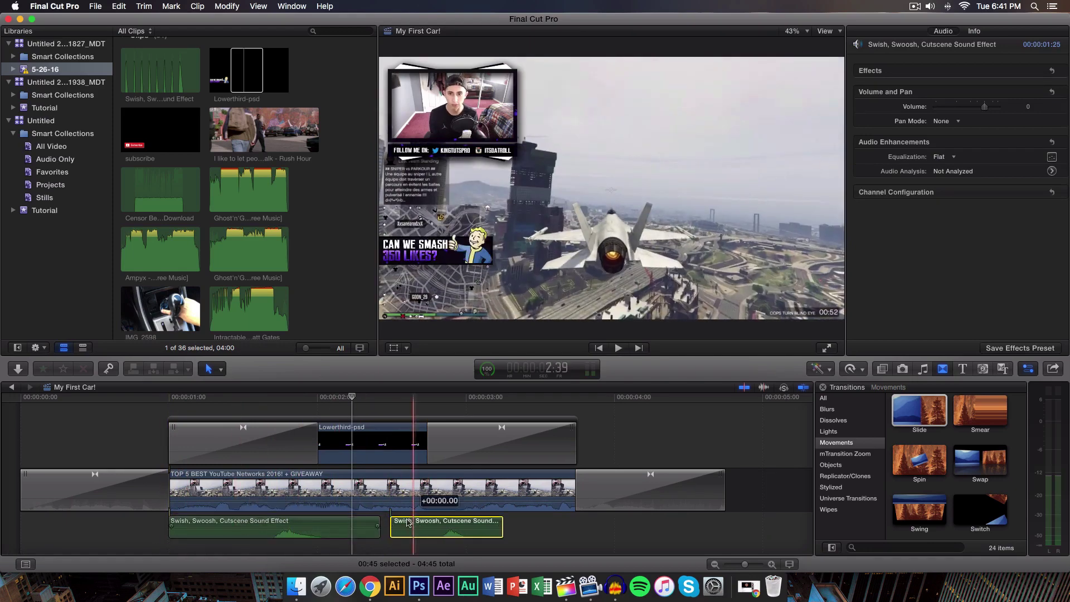
{"action": "left_click_drag", "start_coordinate": [437, 524], "coordinate": [426, 524]}
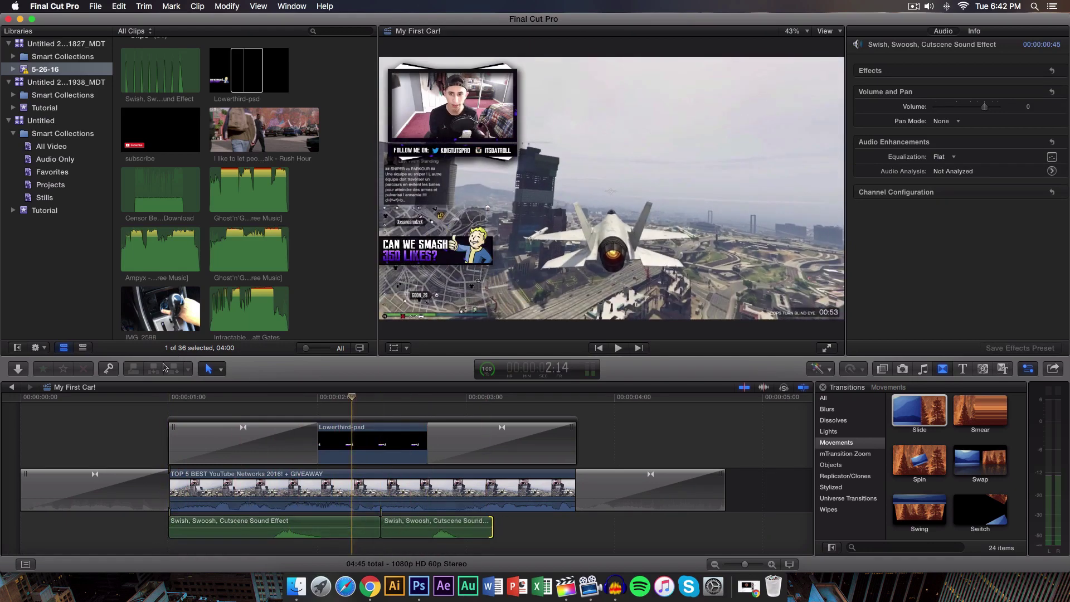
{"action": "left_click", "coordinate": [154, 399]}
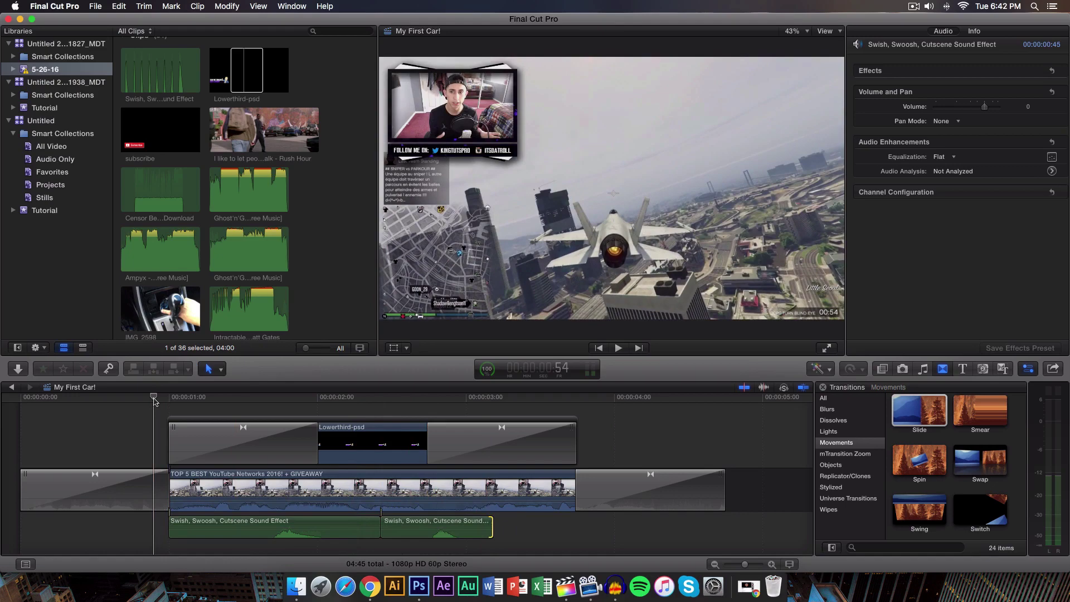
{"action": "key", "text": "space"}
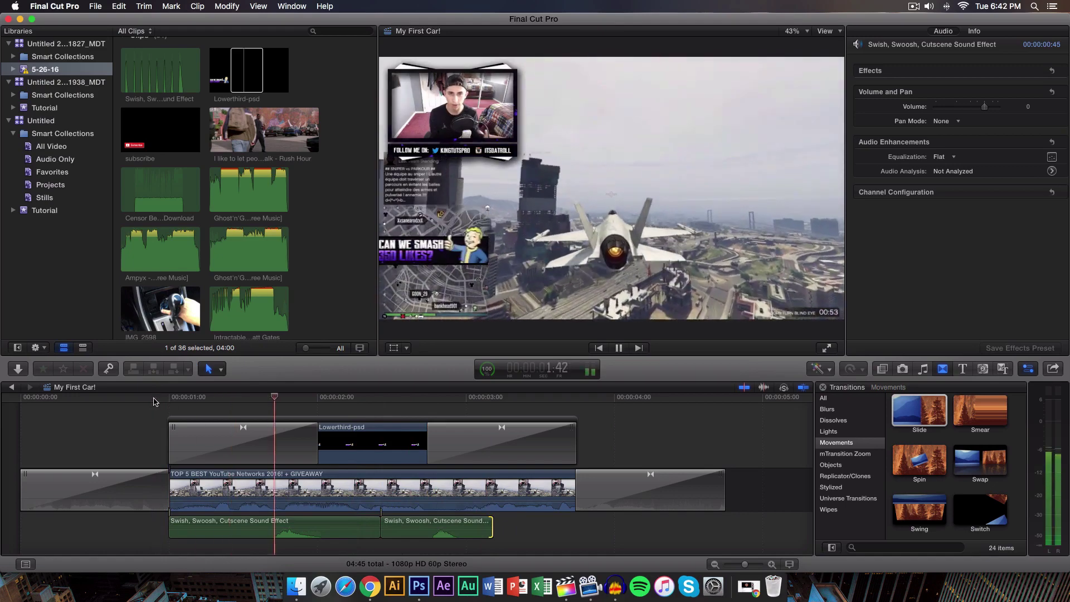
{"action": "key", "text": "space"}
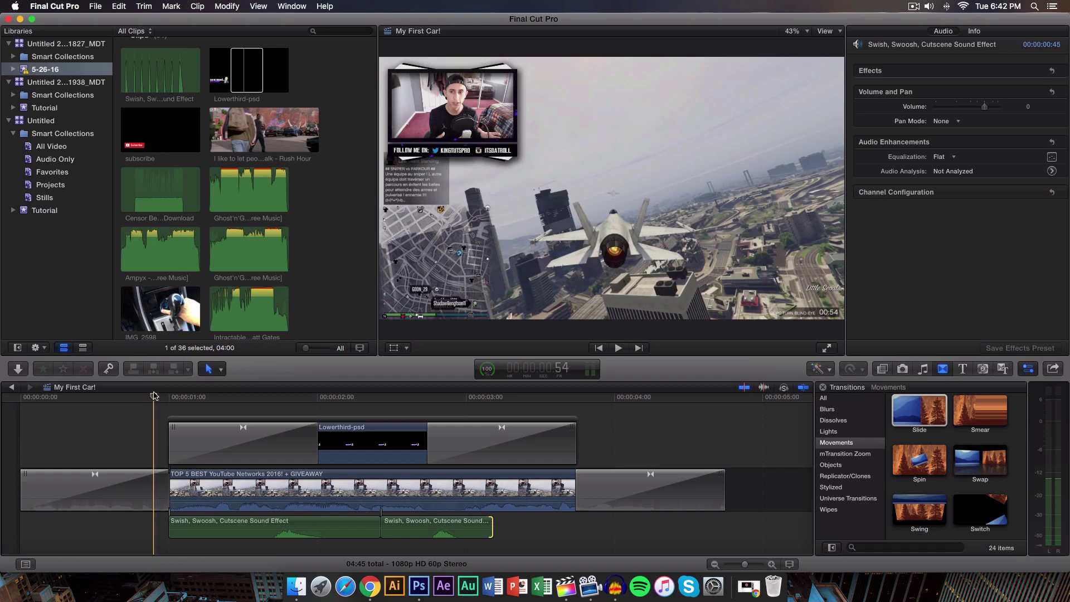
Step: Trim the lower-third's slide-in transition shorter, then trim its slide-out transition
{"action": "left_click", "coordinate": [290, 429]}
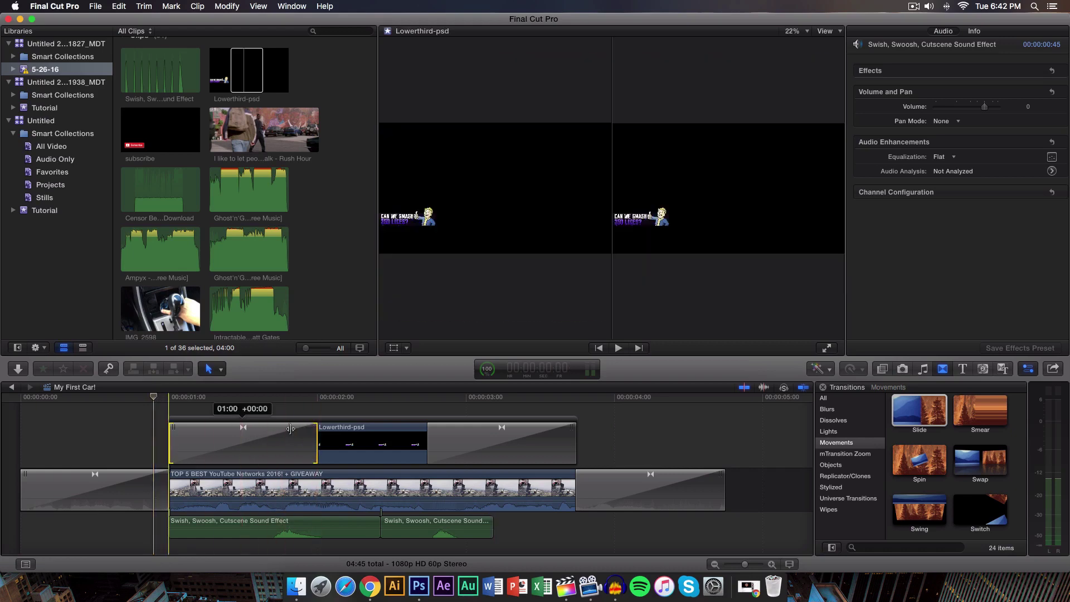
{"action": "left_click_drag", "start_coordinate": [290, 429], "coordinate": [167, 430]}
{"action": "left_click", "coordinate": [432, 432]}
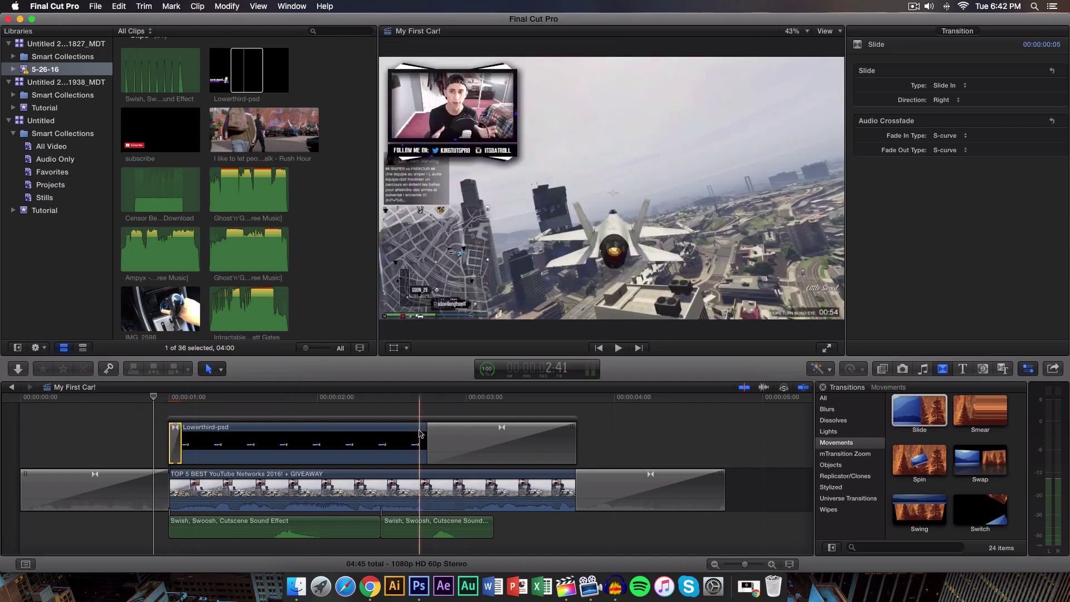
{"action": "left_click_drag", "start_coordinate": [432, 432], "coordinate": [451, 419]}
Step: Render the whole project with Modify > Render All
{"action": "left_click", "coordinate": [259, 6]}
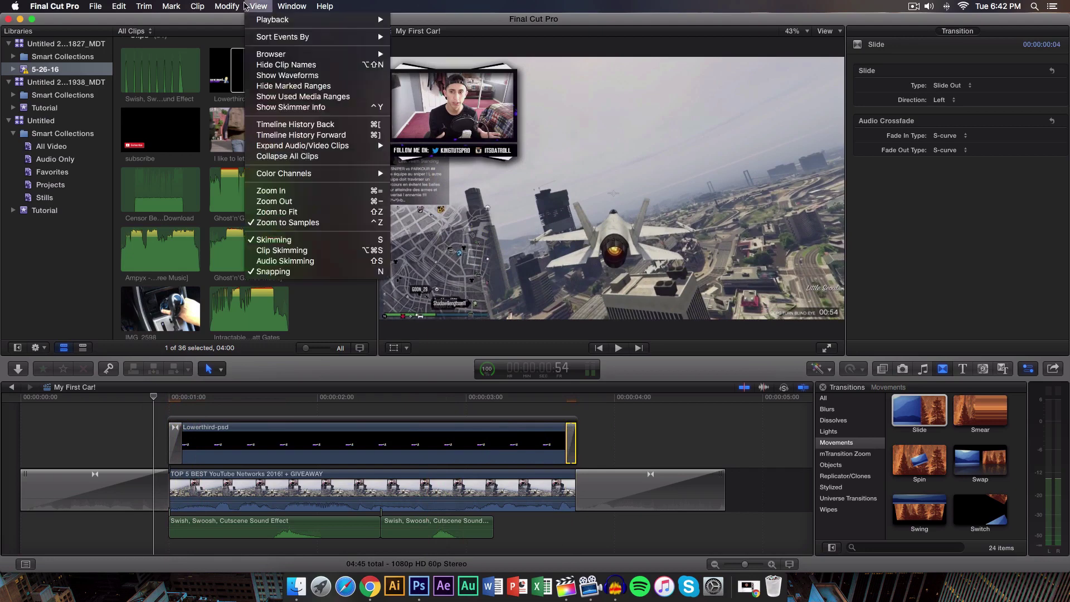
{"action": "mouse_move", "coordinate": [236, 7]}
{"action": "left_click", "coordinate": [259, 210]}
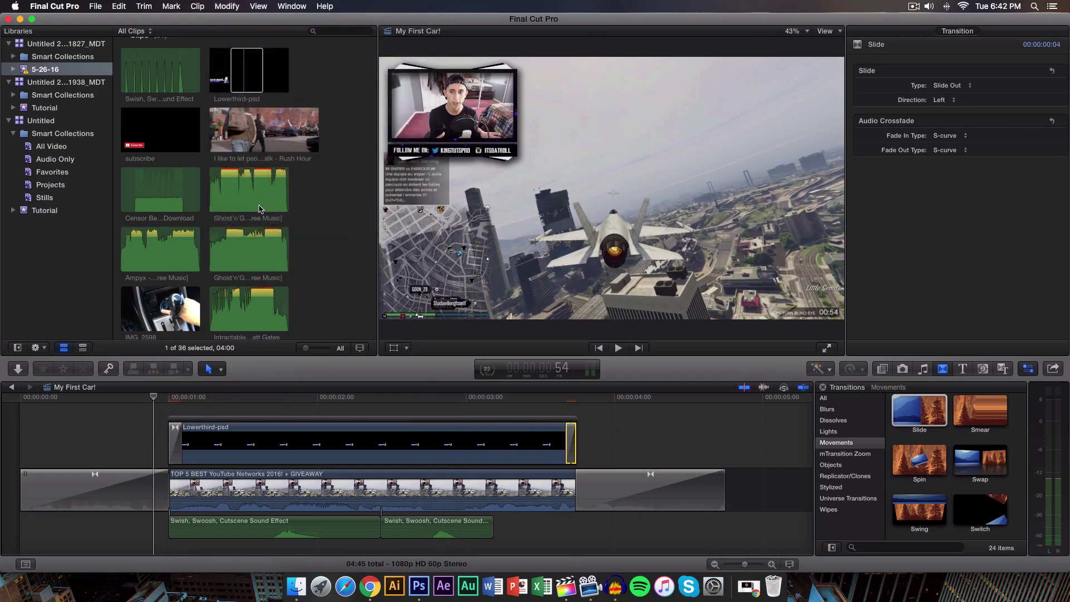
Step: Preview the transitions, then undo the last two trims to restore the one-second slide-out
{"action": "key", "text": "space"}
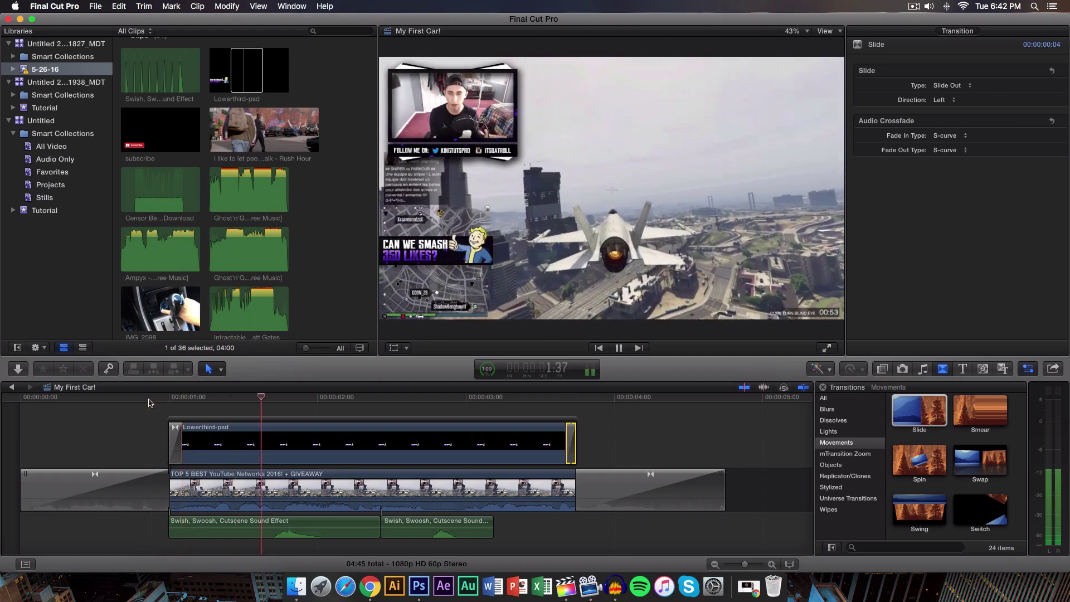
{"action": "key", "text": "space"}
{"action": "key", "text": "super+t"}
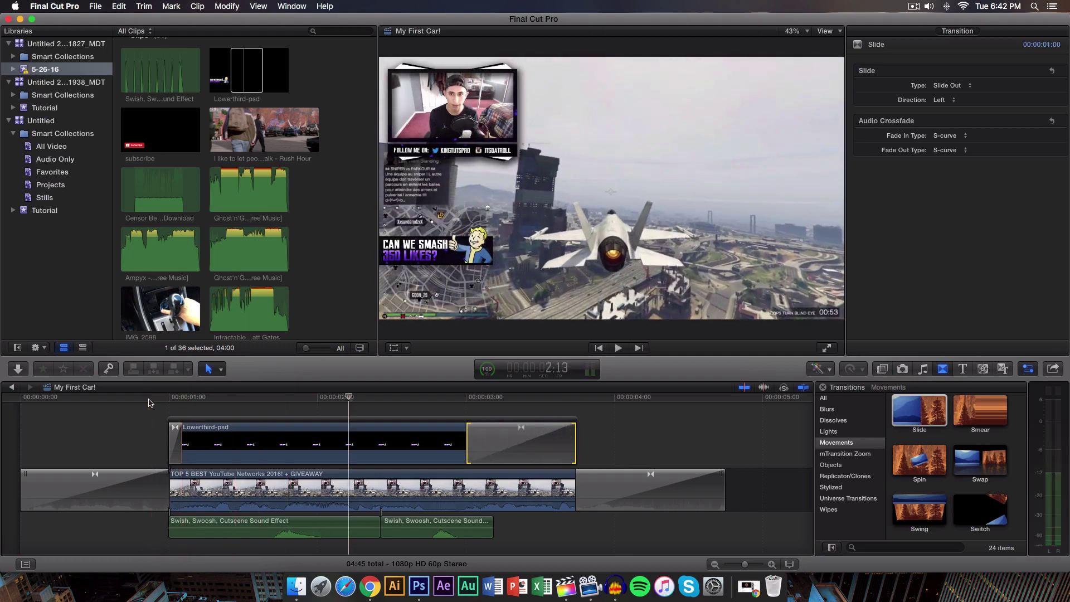
{"action": "key", "text": "super+t"}
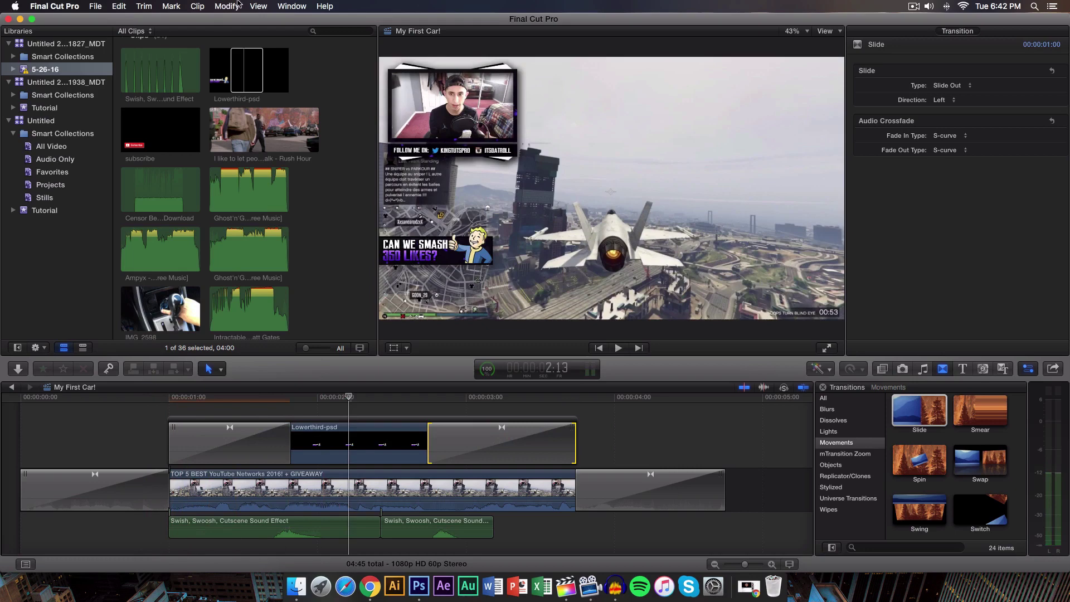
Step: Re-render all, play the lower-third animation, then select the Lowerthird-psd clip near 2:12 for its Video inspector
{"action": "left_click", "coordinate": [238, 3]}
{"action": "left_click", "coordinate": [266, 212]}
{"action": "key", "text": "space"}
{"action": "left_click", "coordinate": [350, 396]}
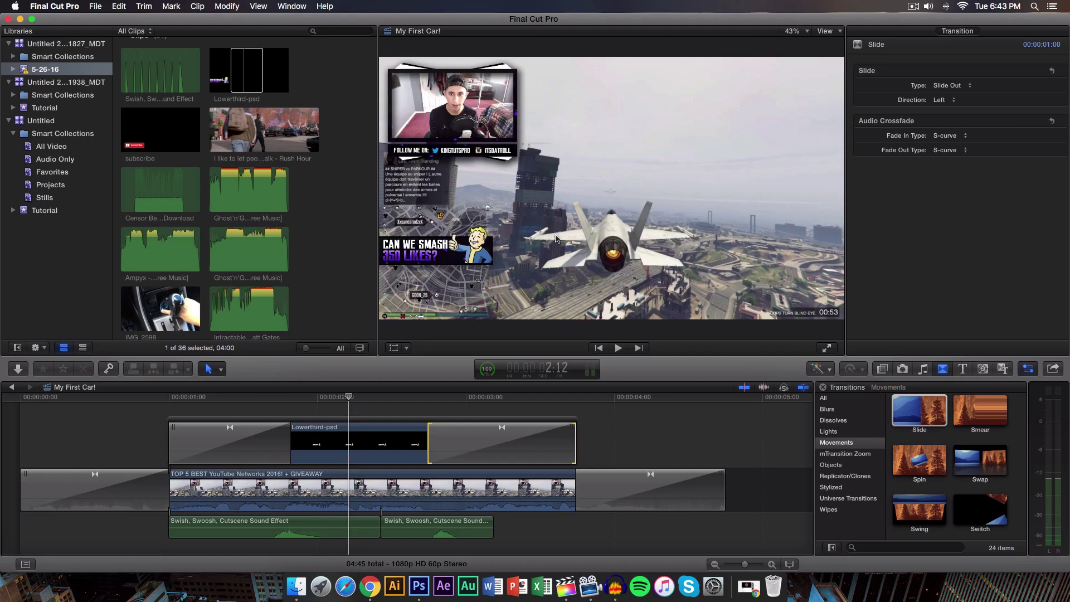
{"action": "key", "text": "c"}
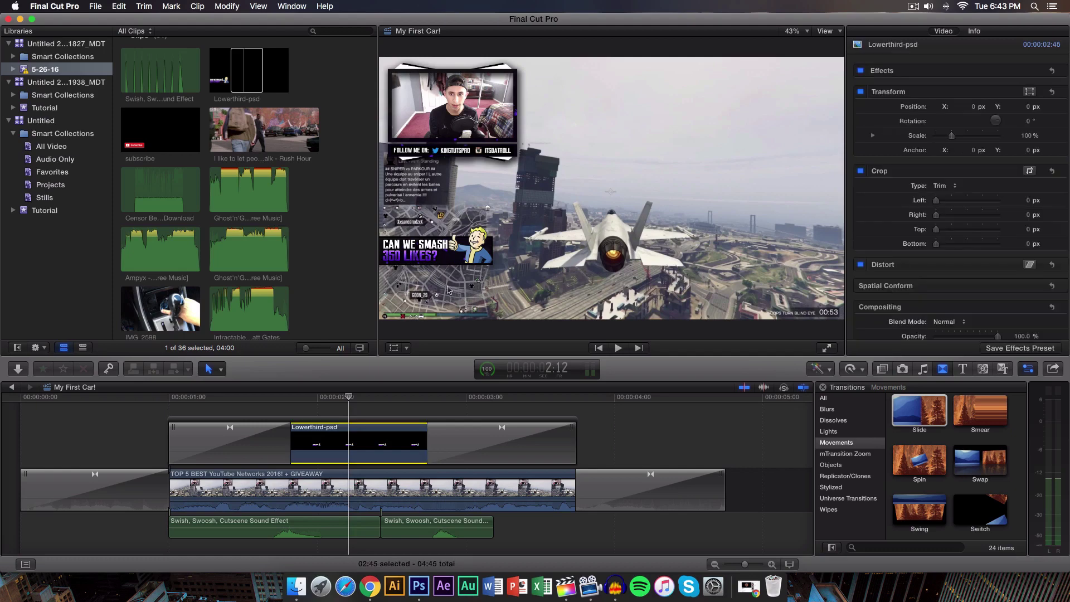